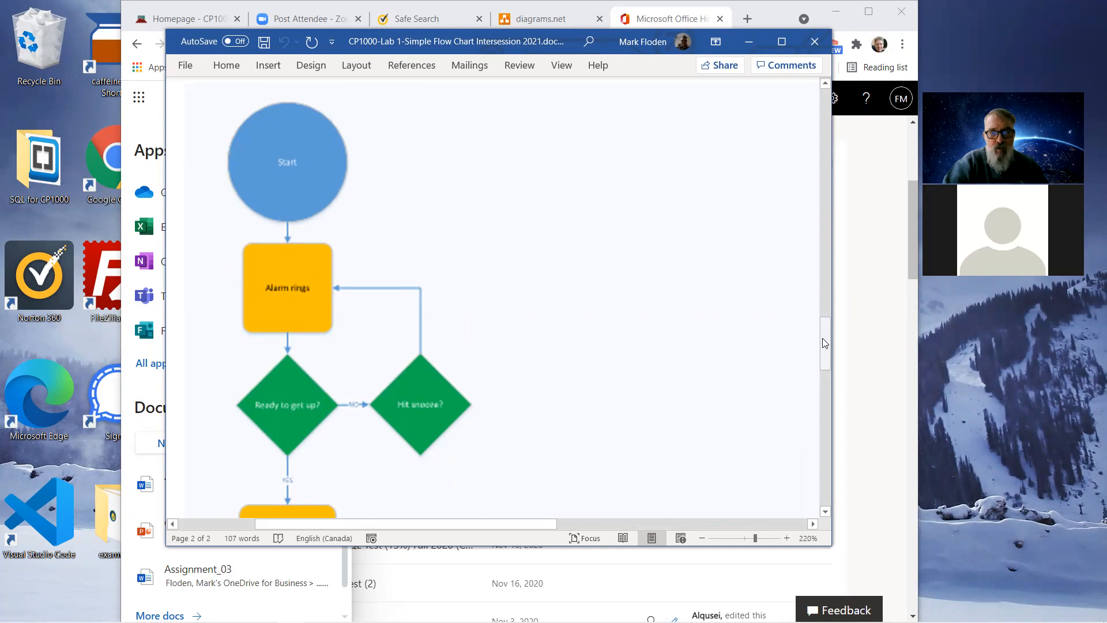
Scroll through the sample morning-routine flowchart reference document.
{"action": "left_click_drag", "start_coordinate": [822, 338], "coordinate": [831, 446]}
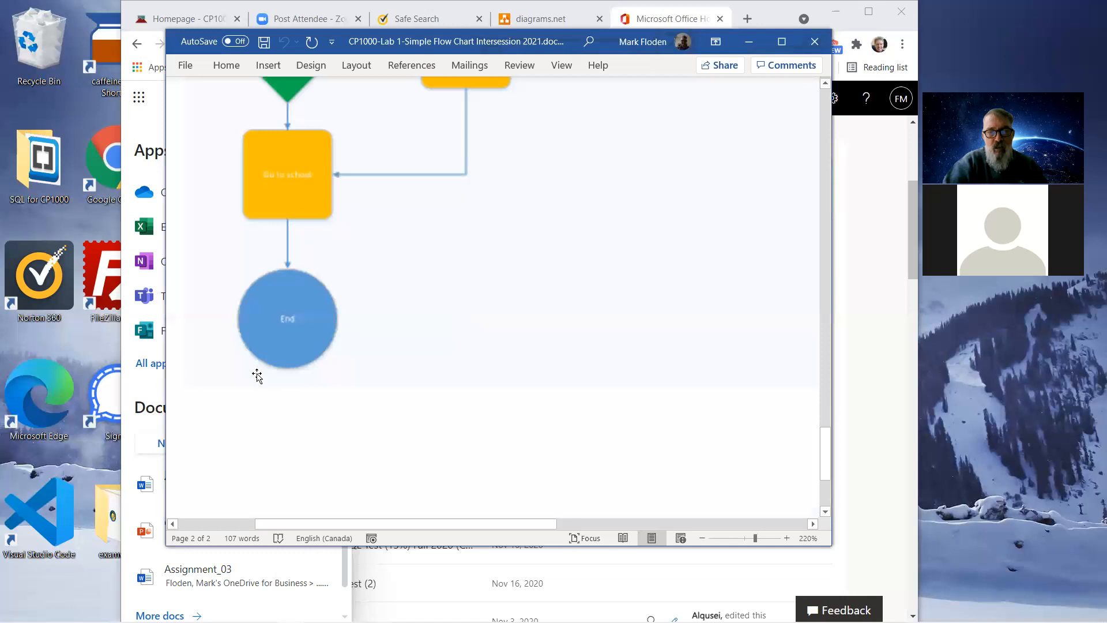
{"action": "left_click_drag", "start_coordinate": [825, 451], "coordinate": [794, 334]}
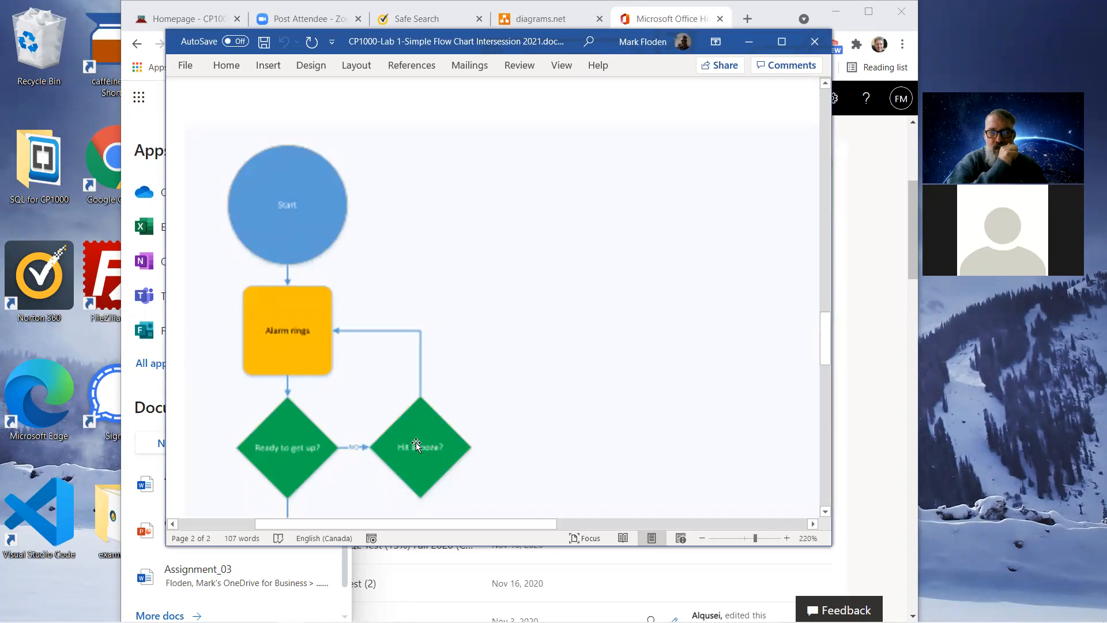
{"action": "left_click_drag", "start_coordinate": [824, 341], "coordinate": [827, 352]}
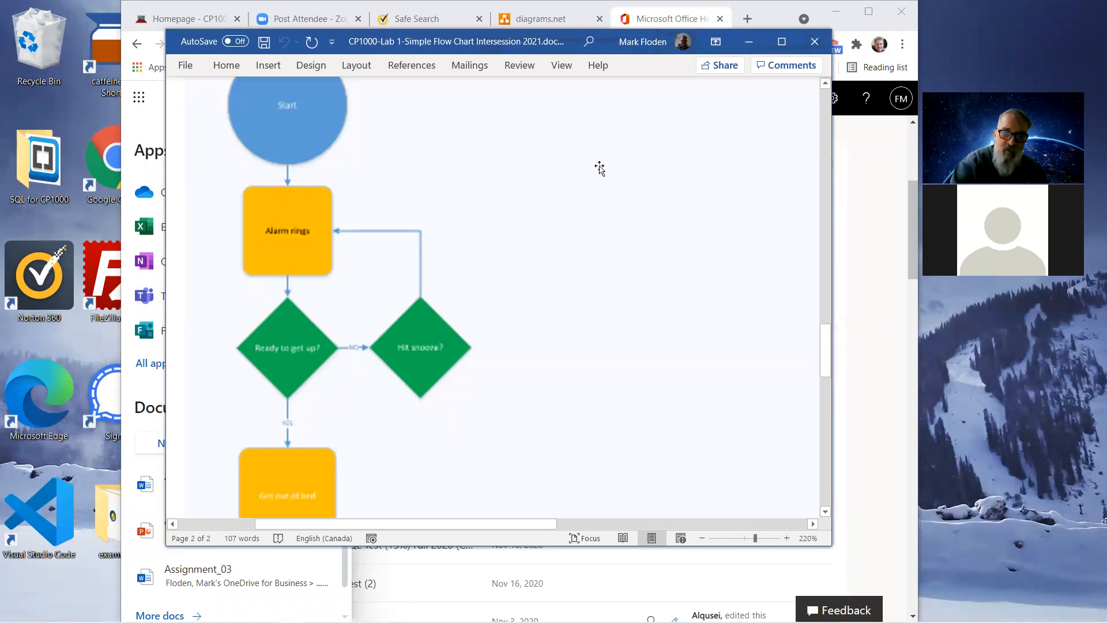
{"action": "scroll", "coordinate": [604, 173], "scroll_direction": "down", "scroll_amount": 2}
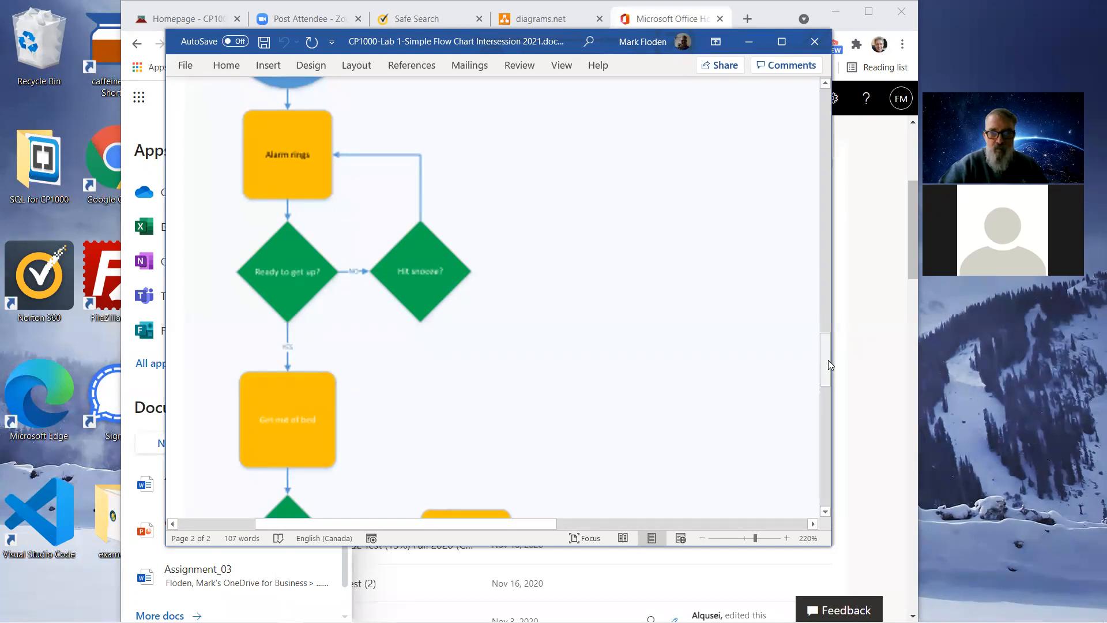
{"action": "scroll", "coordinate": [803, 371], "scroll_direction": "down", "scroll_amount": 2}
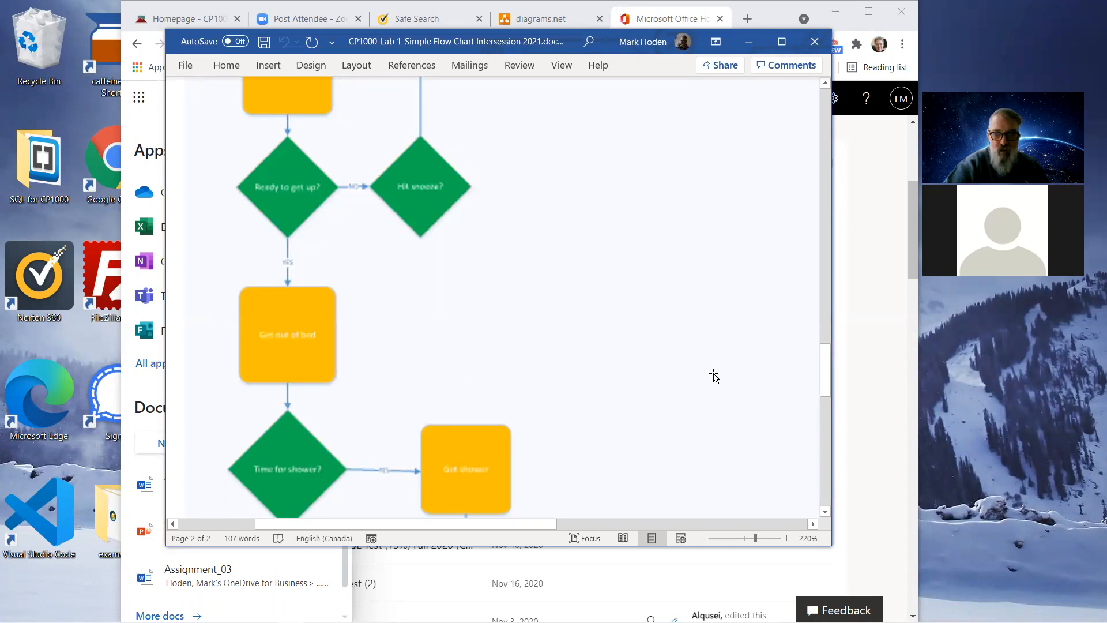
{"action": "left_click_drag", "start_coordinate": [823, 373], "coordinate": [823, 394]}
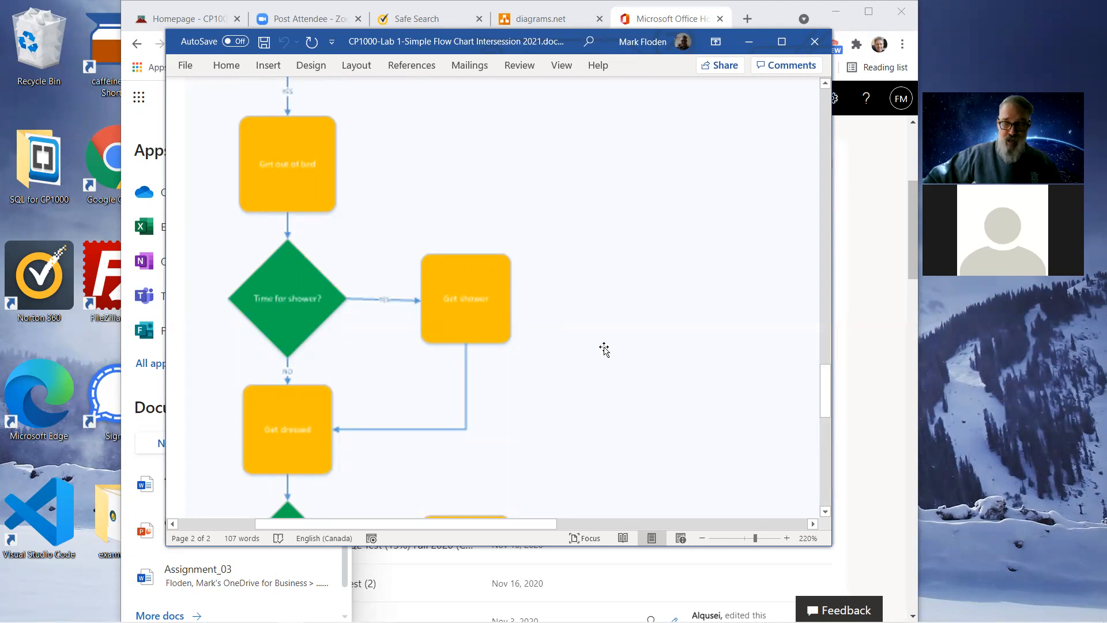
{"action": "left_click_drag", "start_coordinate": [825, 380], "coordinate": [832, 408]}
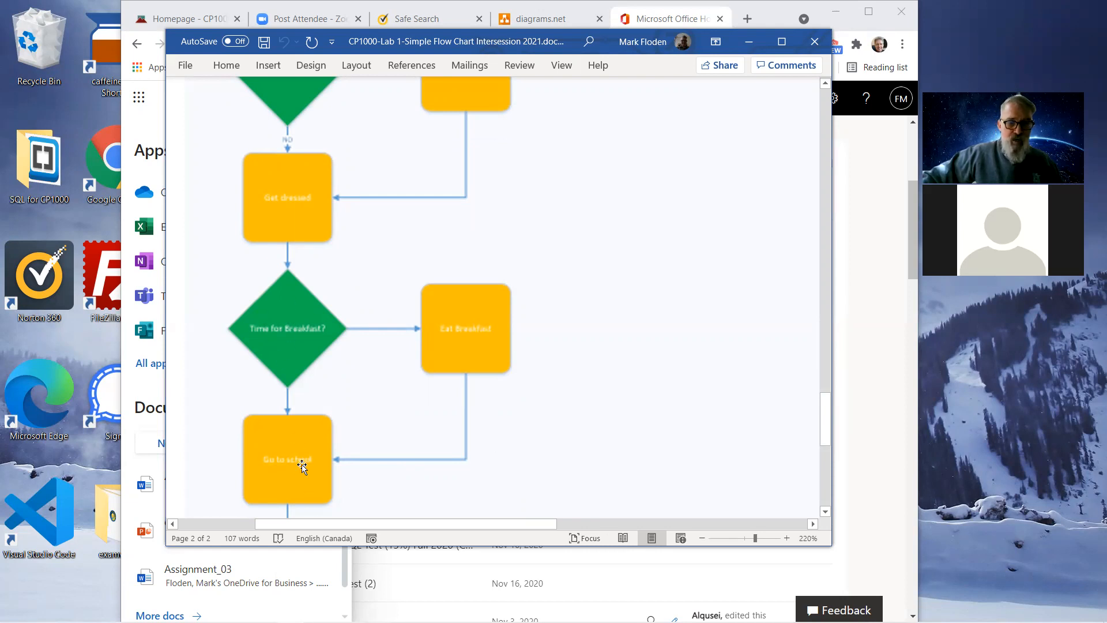
{"action": "left_click_drag", "start_coordinate": [825, 413], "coordinate": [829, 437]}
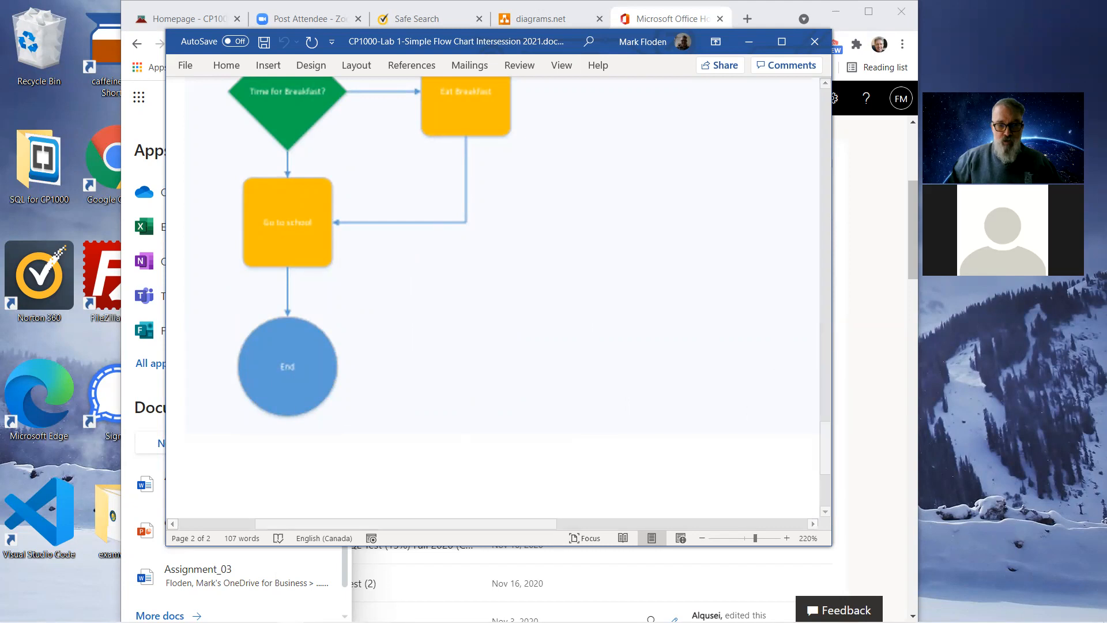
Maximize Visio and start a Basic Flowchart - Data Visualizer drawing without linking Excel data.
{"action": "left_click", "coordinate": [634, 611]}
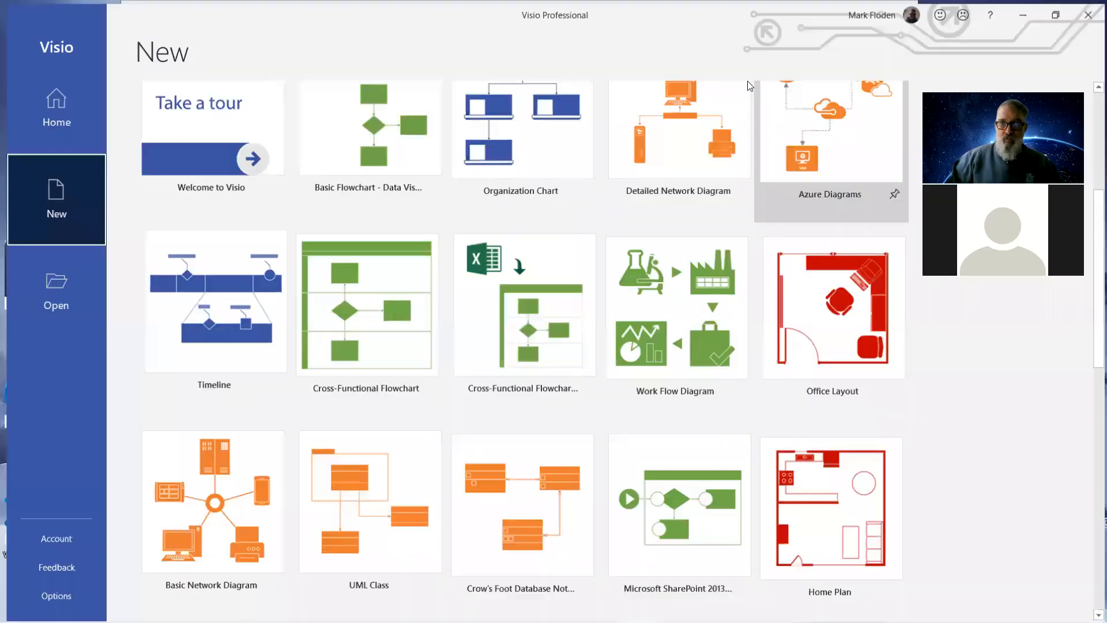
{"action": "left_click", "coordinate": [772, 82]}
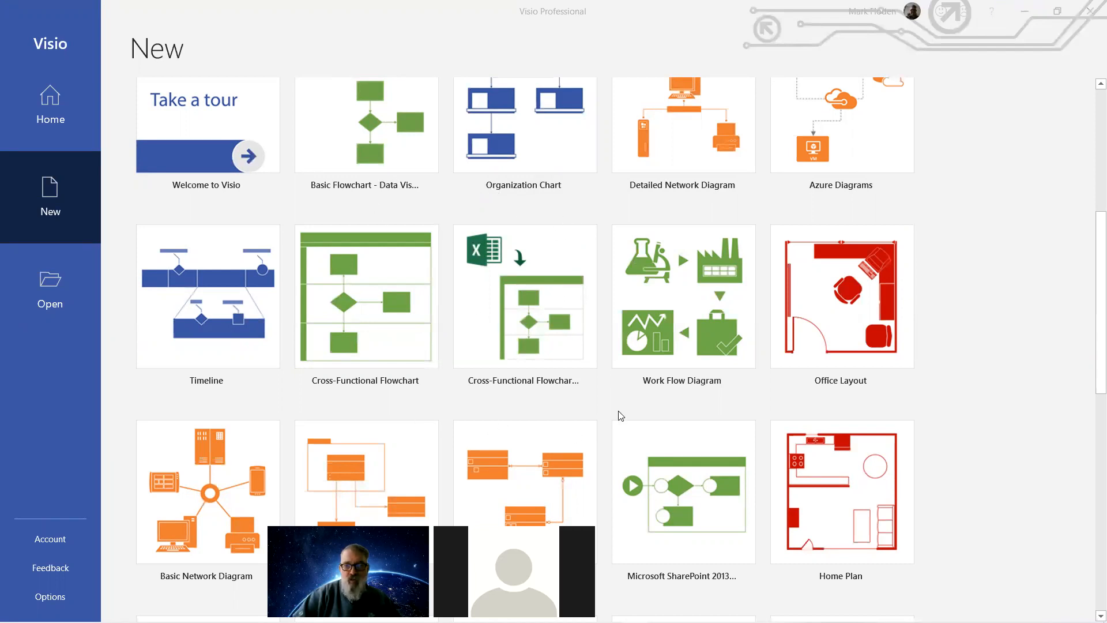
{"action": "left_click", "coordinate": [372, 119]}
{"action": "double_click", "coordinate": [370, 122]}
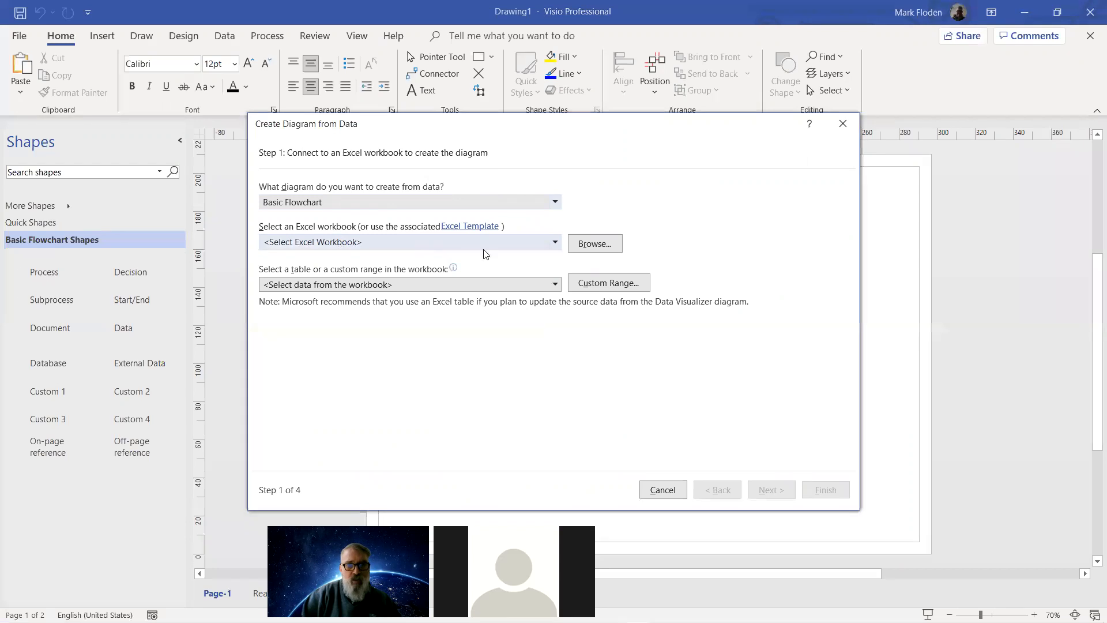
{"action": "left_click", "coordinate": [842, 124]}
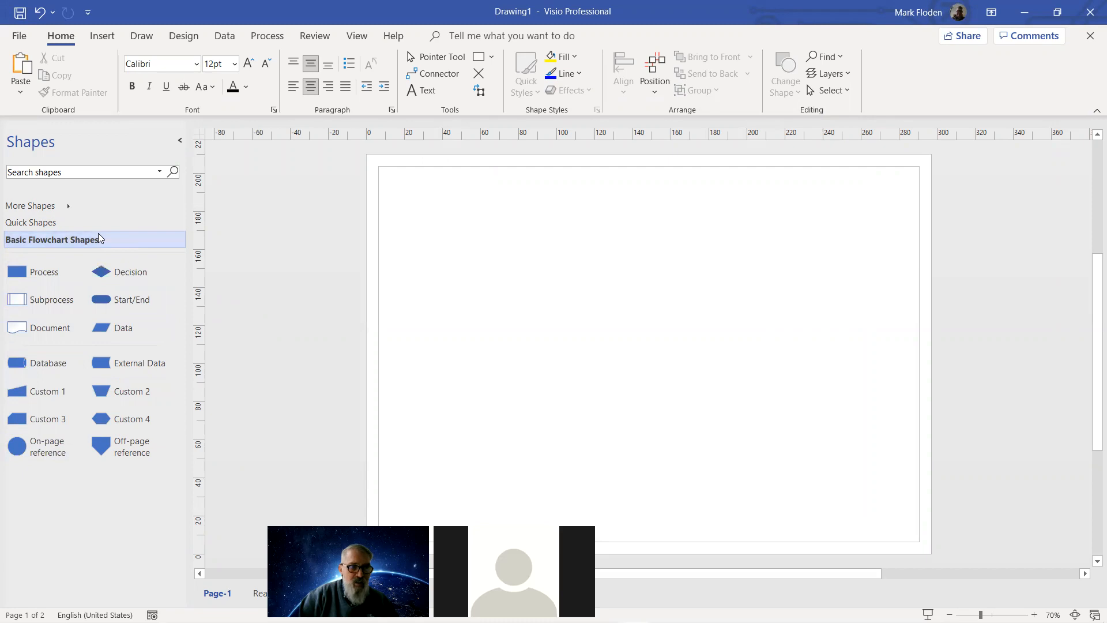
{"action": "left_click", "coordinate": [68, 207]}
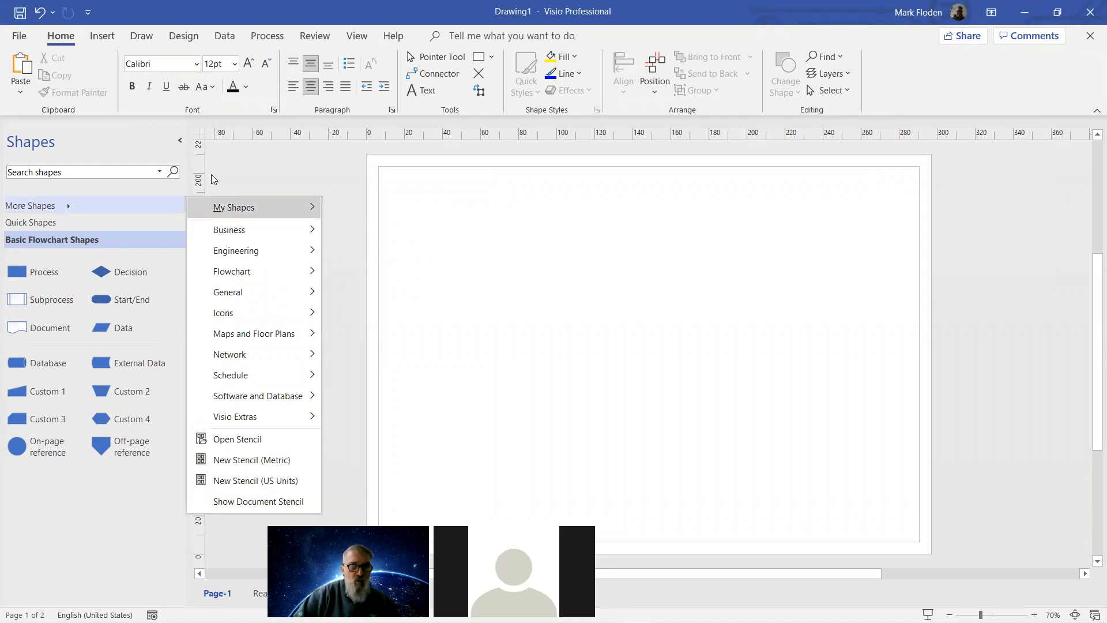
Place an On-page reference circle top-left, enlarge it to 49.5 mm, apply the second Shape Style, and label it Start.
{"action": "left_click", "coordinate": [125, 149]}
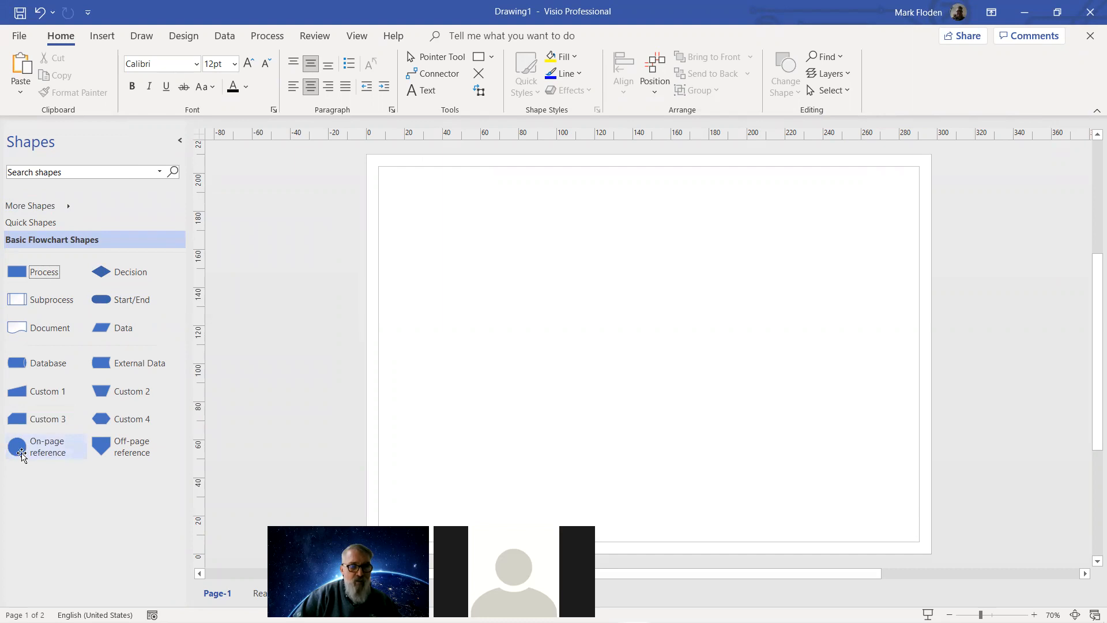
{"action": "left_click_drag", "start_coordinate": [18, 455], "coordinate": [483, 207]}
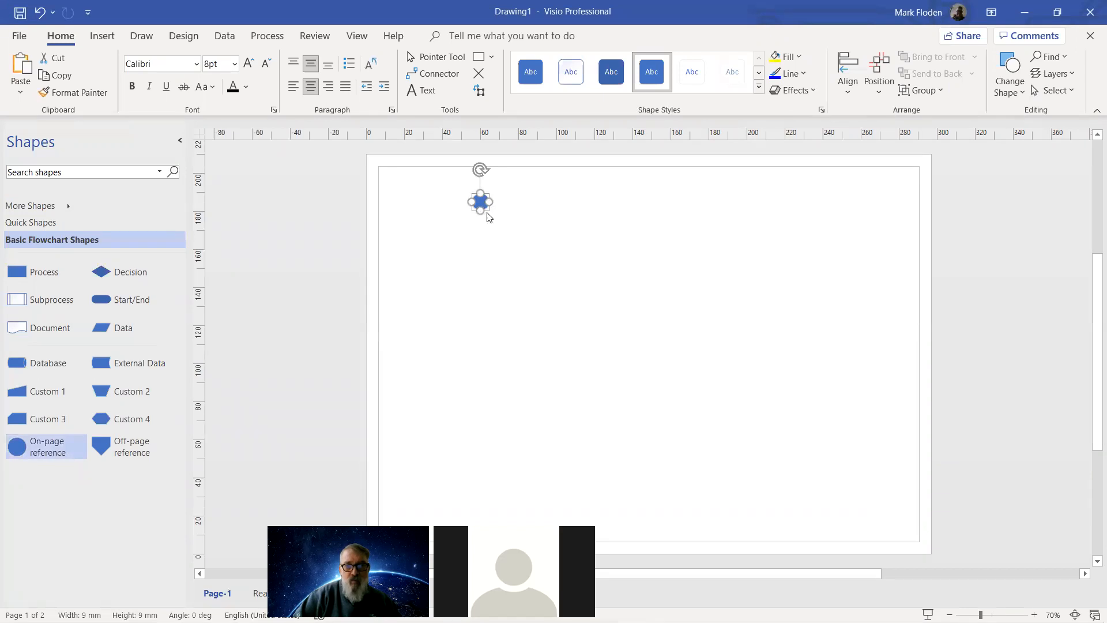
{"action": "left_click_drag", "start_coordinate": [482, 212], "coordinate": [504, 286]}
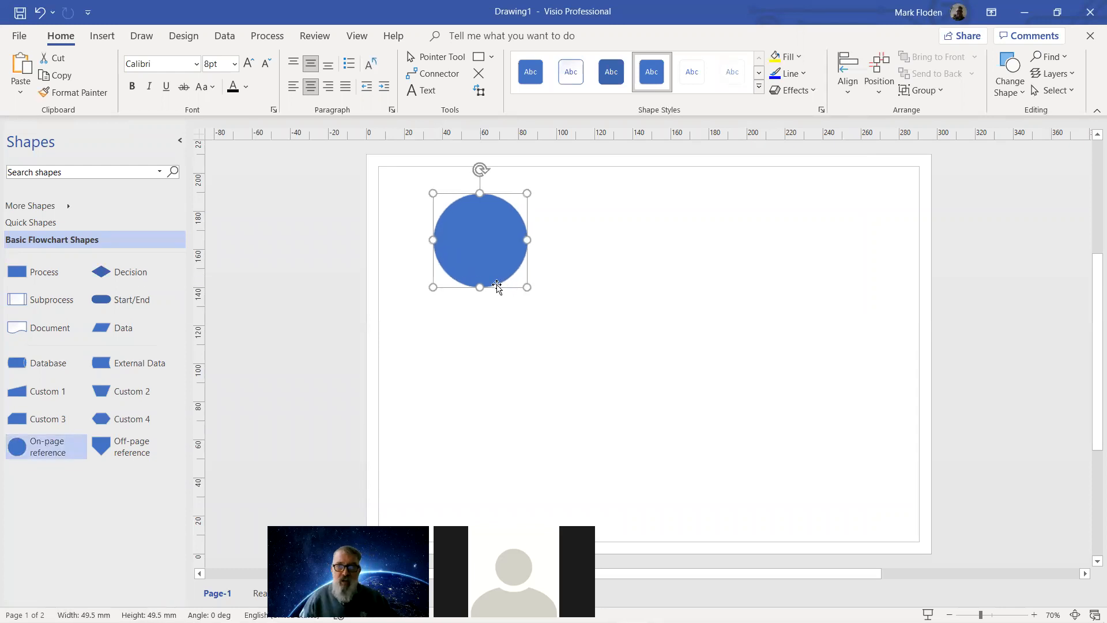
{"action": "left_click", "coordinate": [569, 74]}
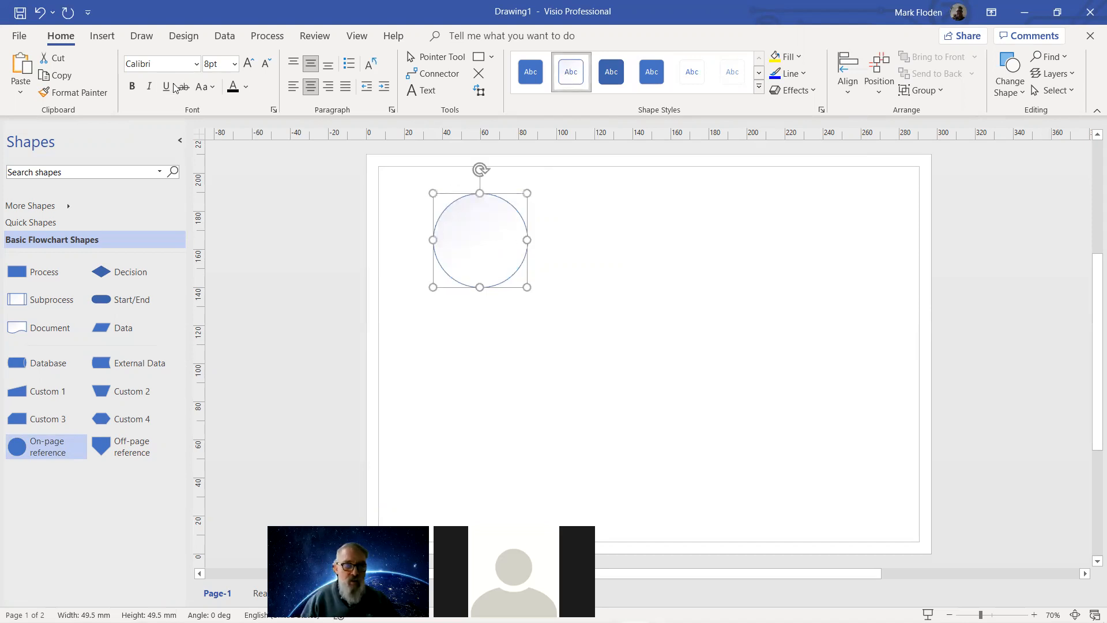
{"action": "double_click", "coordinate": [481, 249]}
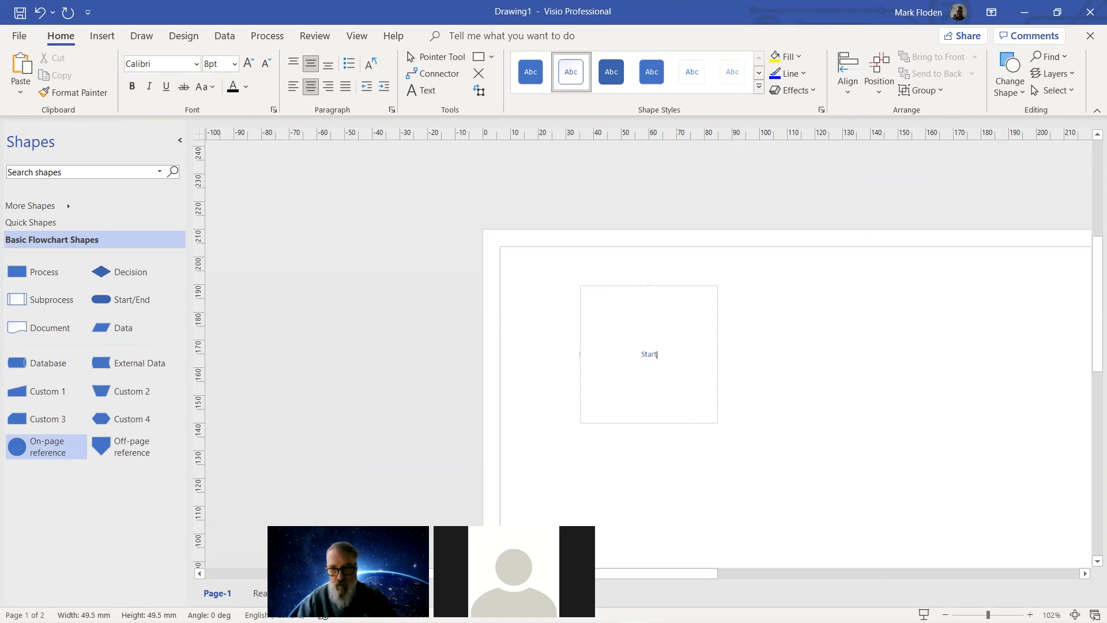
Shrink the Start circle to about 39.75 mm.
{"action": "left_click", "coordinate": [644, 440]}
{"action": "key", "text": "ctrl+shift+w"}
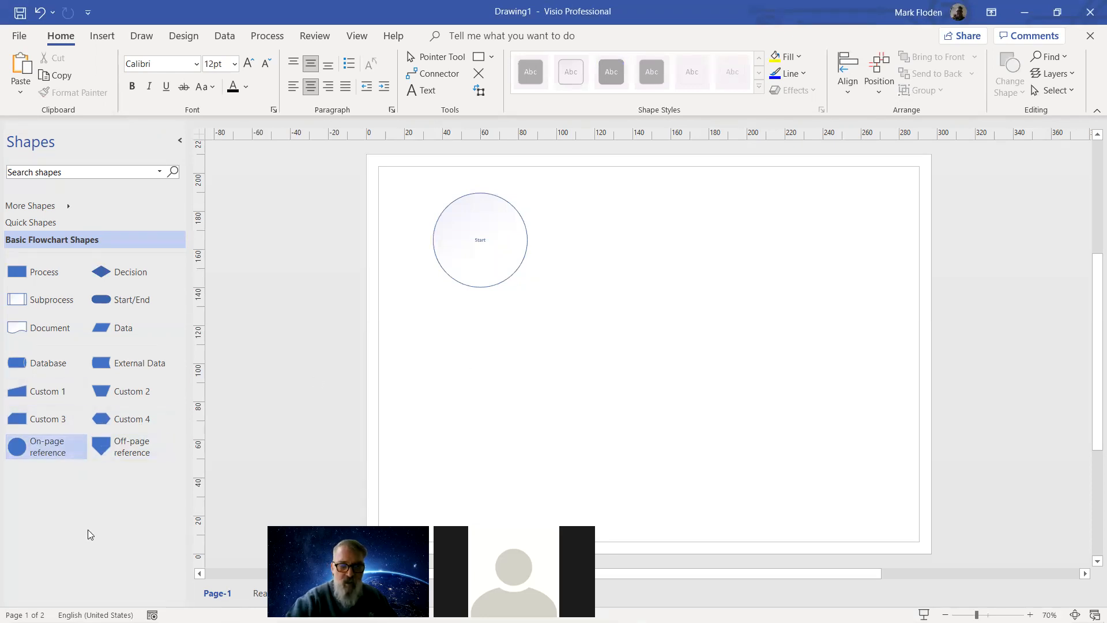
{"action": "left_click", "coordinate": [486, 274]}
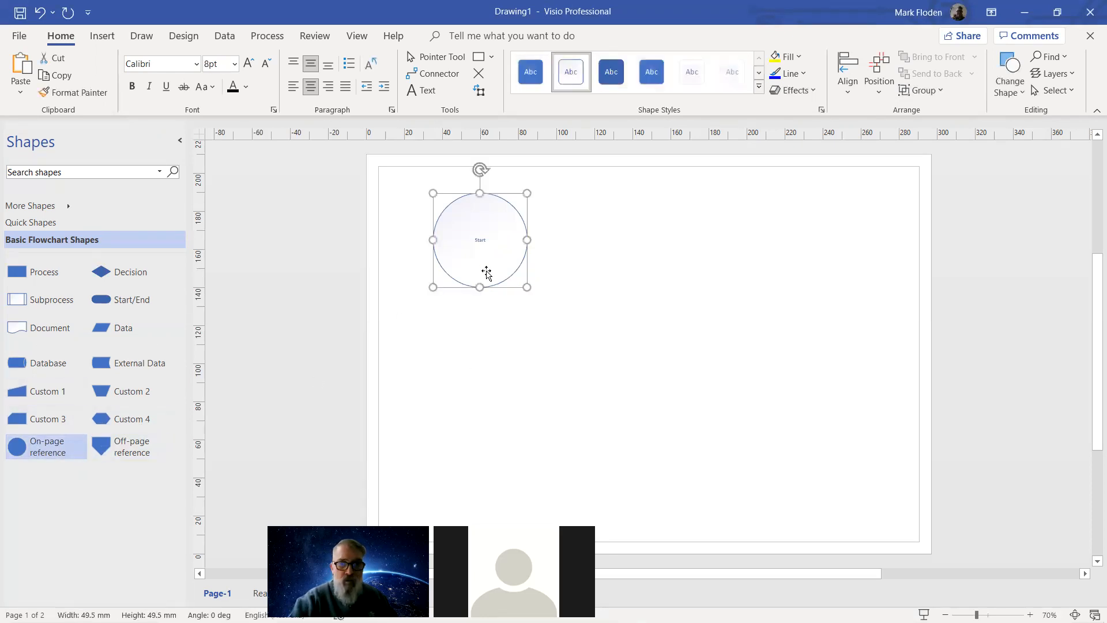
{"action": "left_click_drag", "start_coordinate": [527, 288], "coordinate": [509, 269]}
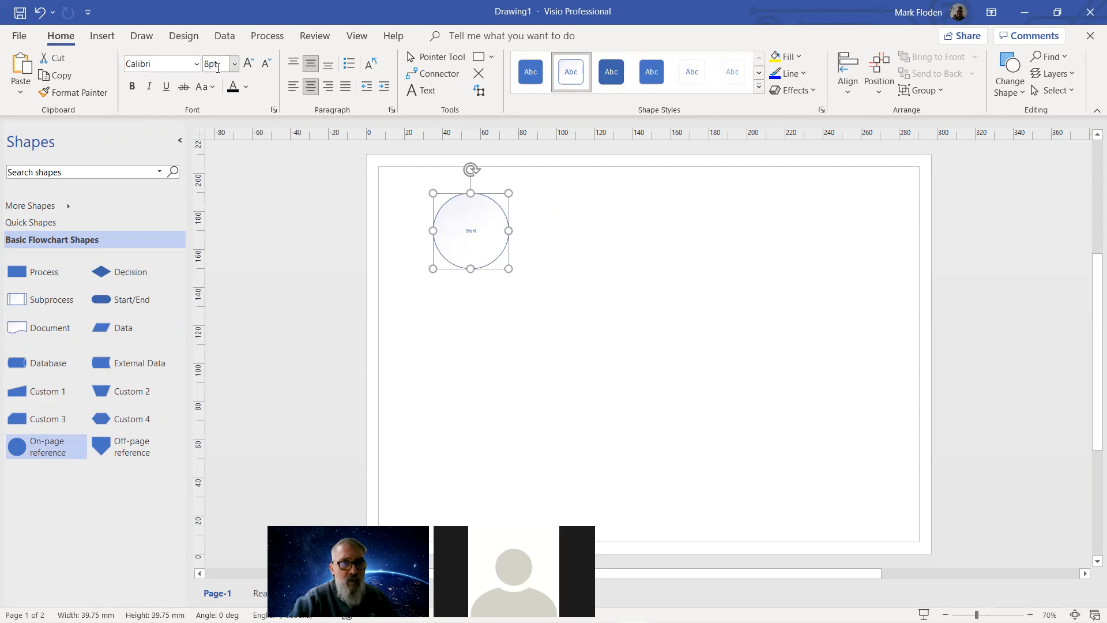
Set the Start label's font size to 24 pt.
{"action": "double_click", "coordinate": [469, 232]}
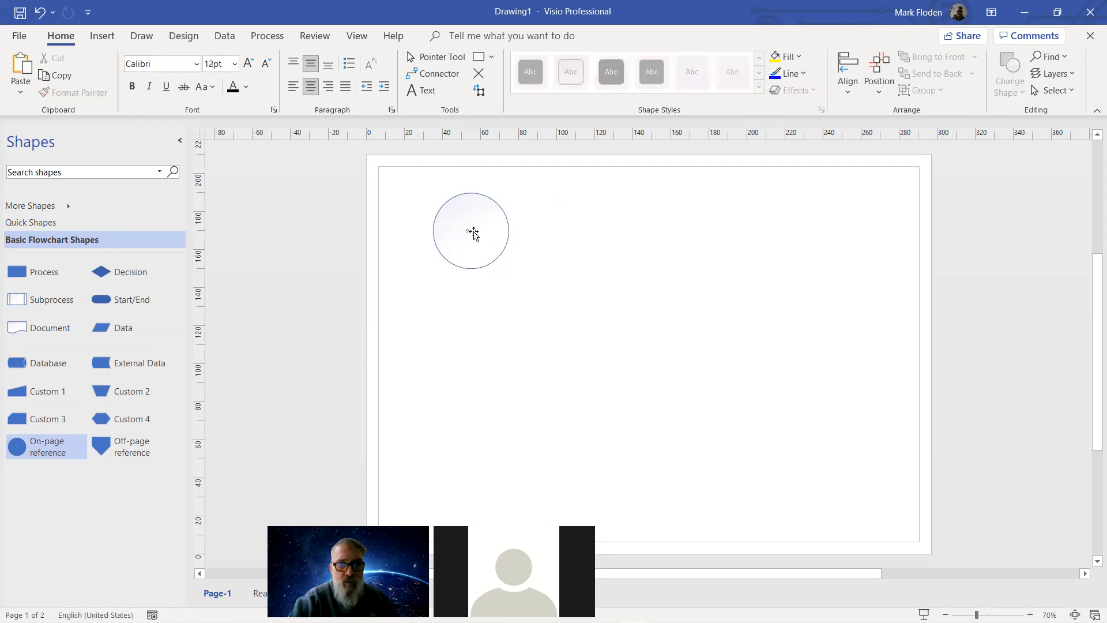
{"action": "left_click", "coordinate": [454, 215]}
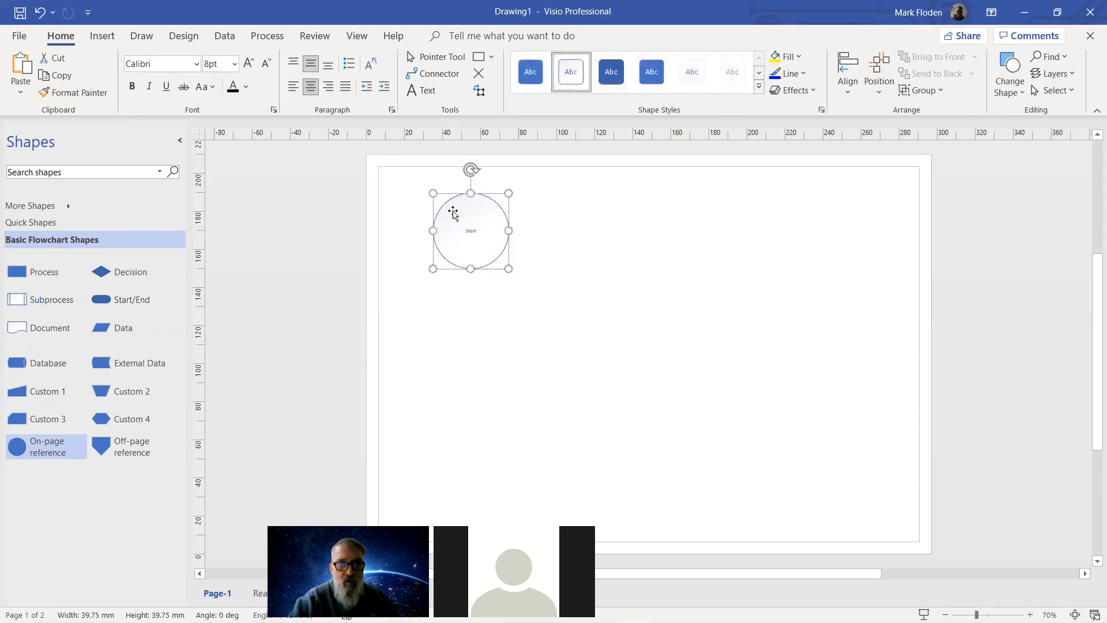
{"action": "left_click", "coordinate": [235, 64]}
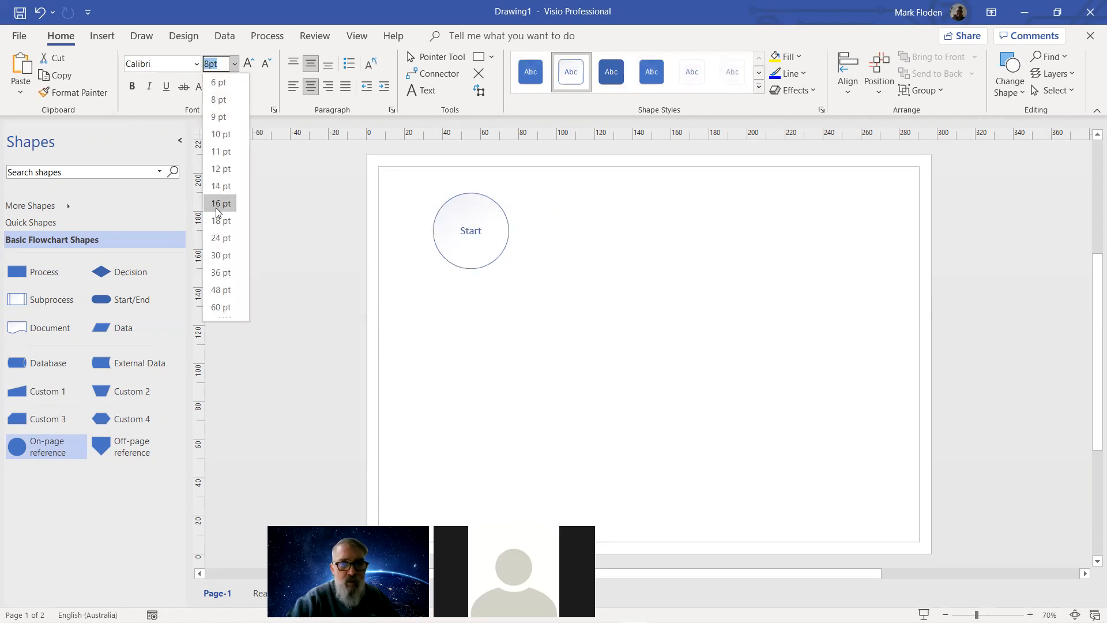
{"action": "left_click", "coordinate": [218, 238]}
{"action": "left_click", "coordinate": [436, 349]}
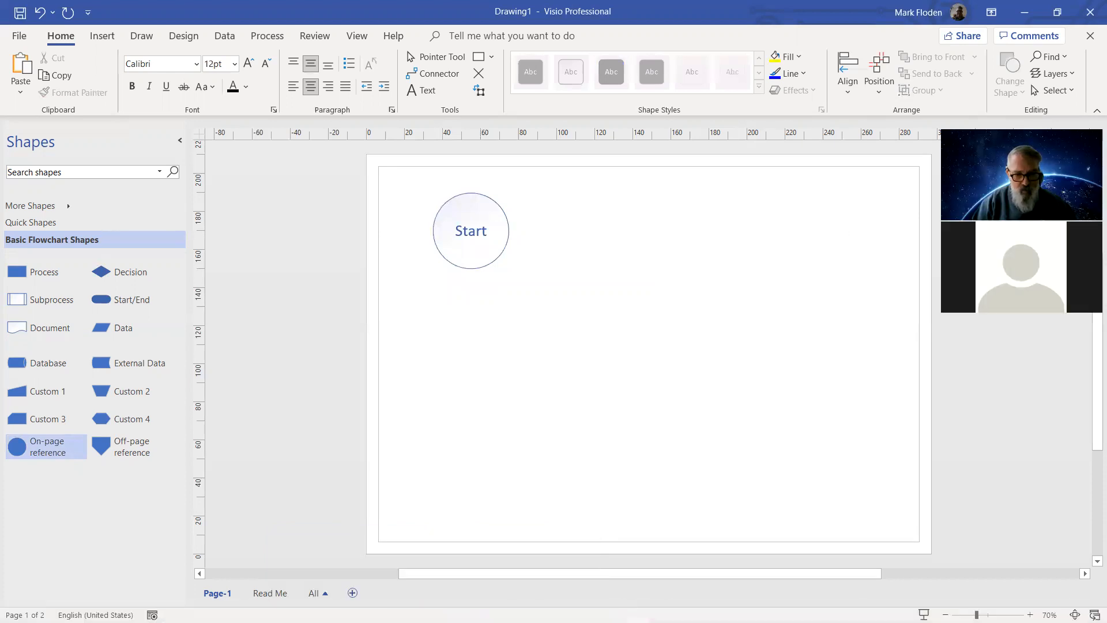
Review the Word sample flowchart, then bring the Visio drawing back to the front.
{"action": "left_click", "coordinate": [289, 611]}
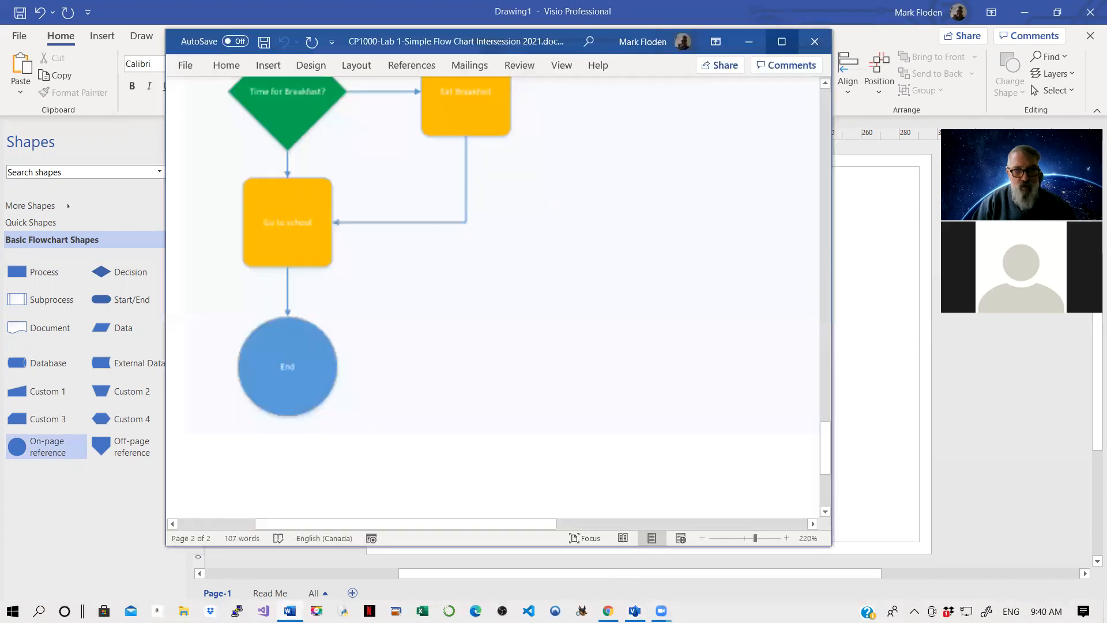
{"action": "left_click_drag", "start_coordinate": [823, 444], "coordinate": [828, 333]}
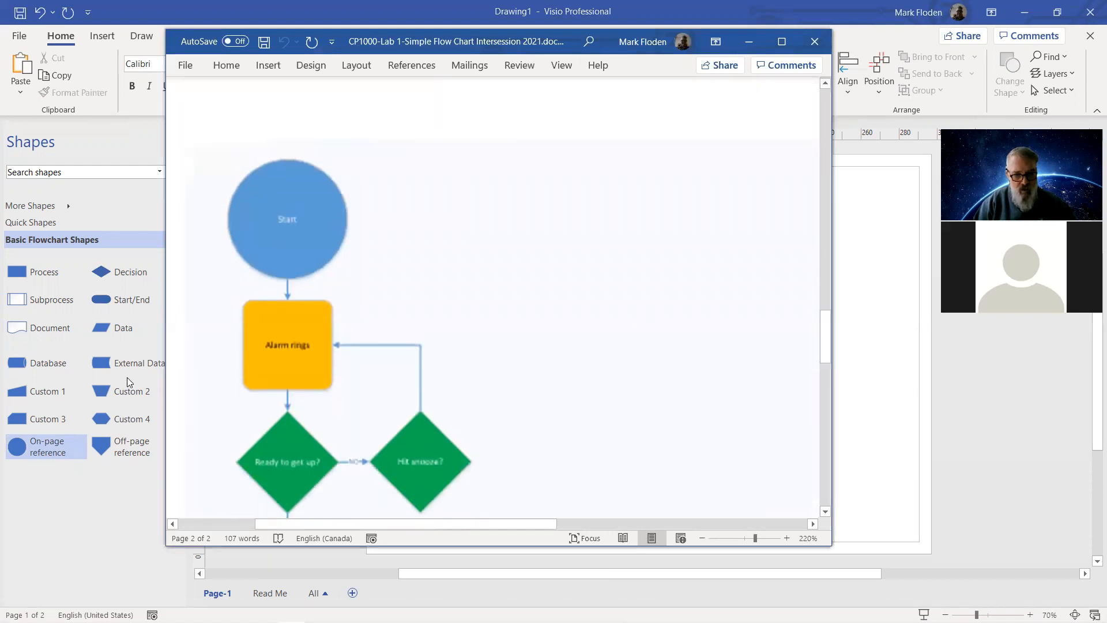
{"action": "left_click", "coordinate": [869, 293]}
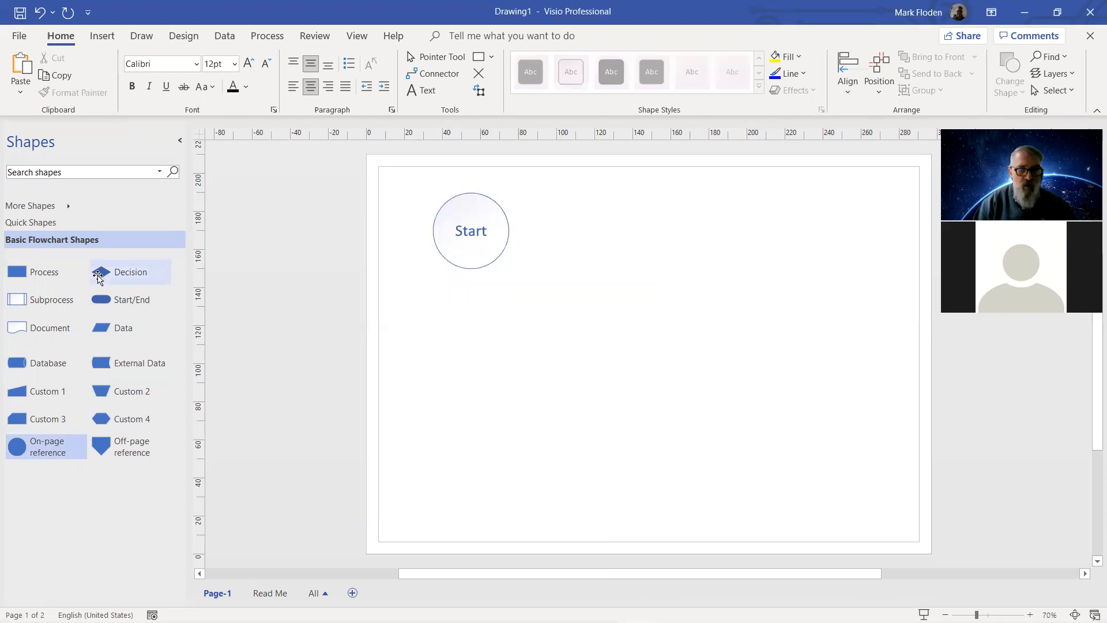
Add a Decision diamond below Start, shrink Start to 25 mm, and connect them with a connector.
{"action": "left_click", "coordinate": [130, 273]}
{"action": "left_click_drag", "start_coordinate": [122, 274], "coordinate": [471, 373]}
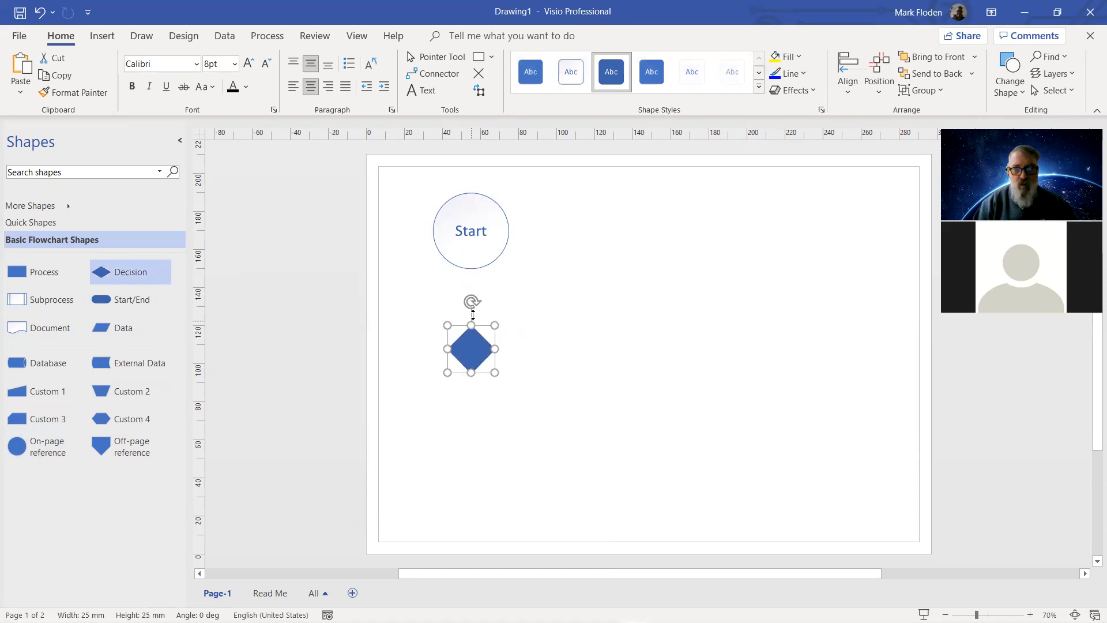
{"action": "left_click", "coordinate": [478, 249]}
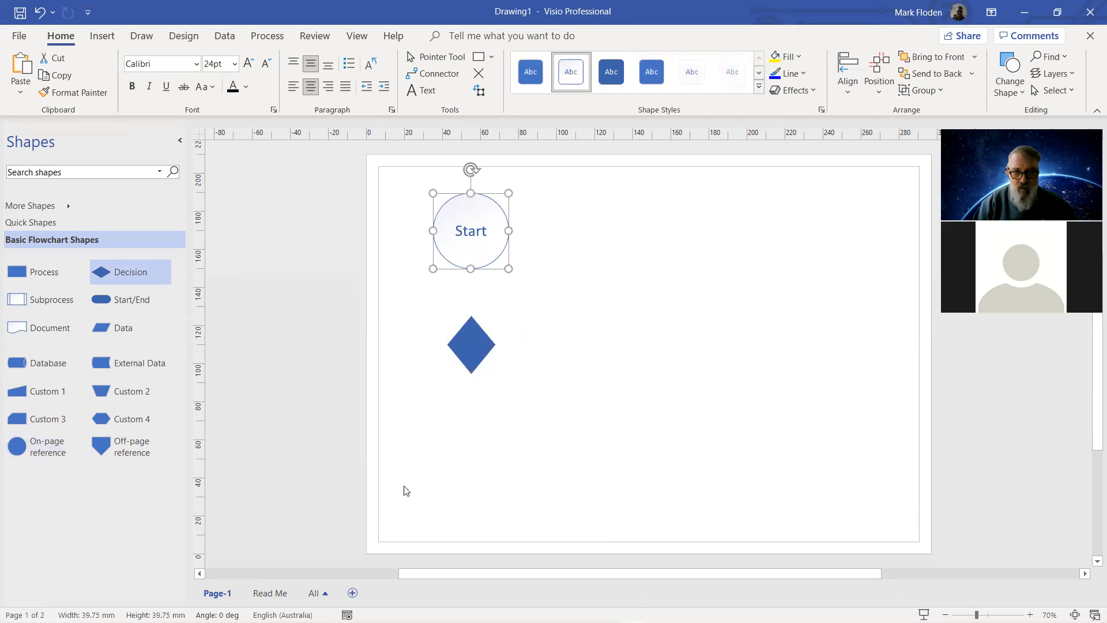
{"action": "left_click_drag", "start_coordinate": [508, 268], "coordinate": [479, 244]}
{"action": "left_click_drag", "start_coordinate": [465, 352], "coordinate": [450, 322]}
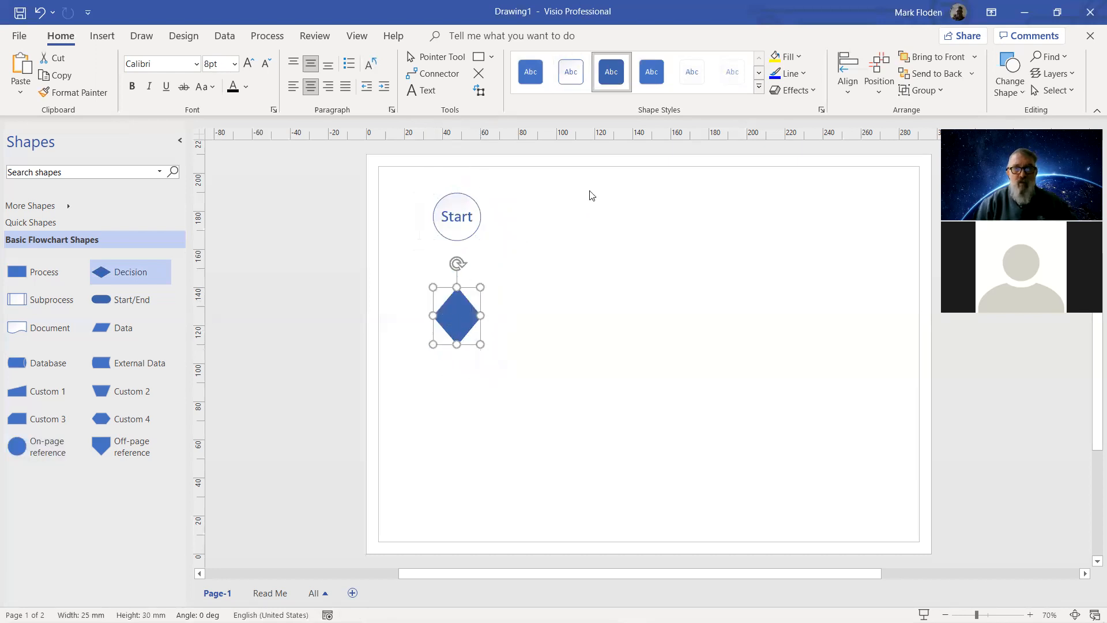
{"action": "left_click", "coordinate": [428, 72]}
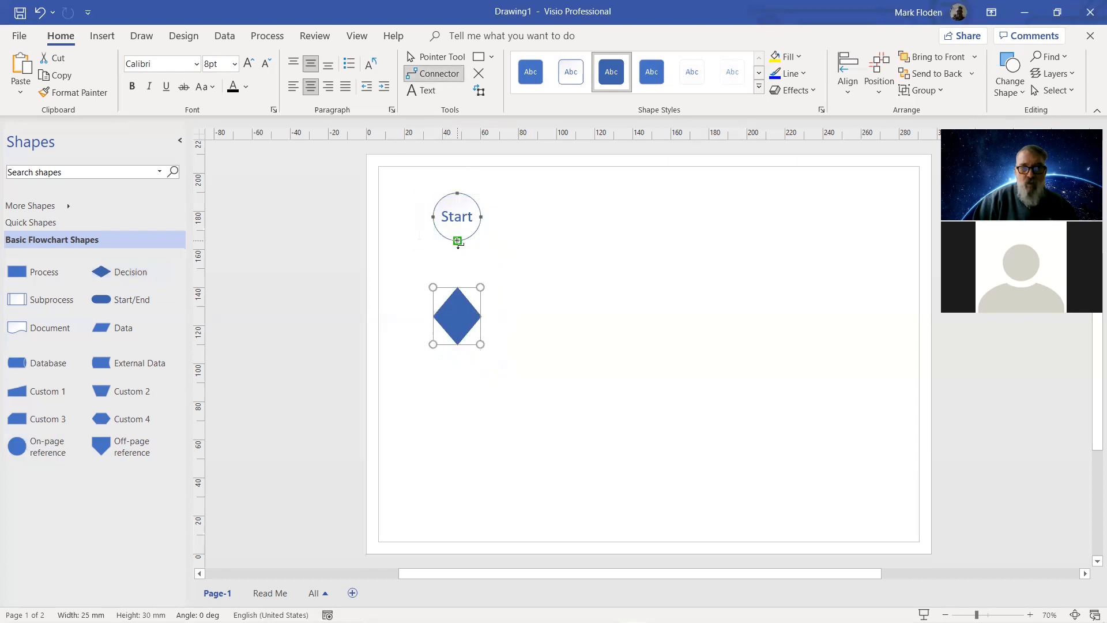
{"action": "left_click_drag", "start_coordinate": [457, 241], "coordinate": [460, 290]}
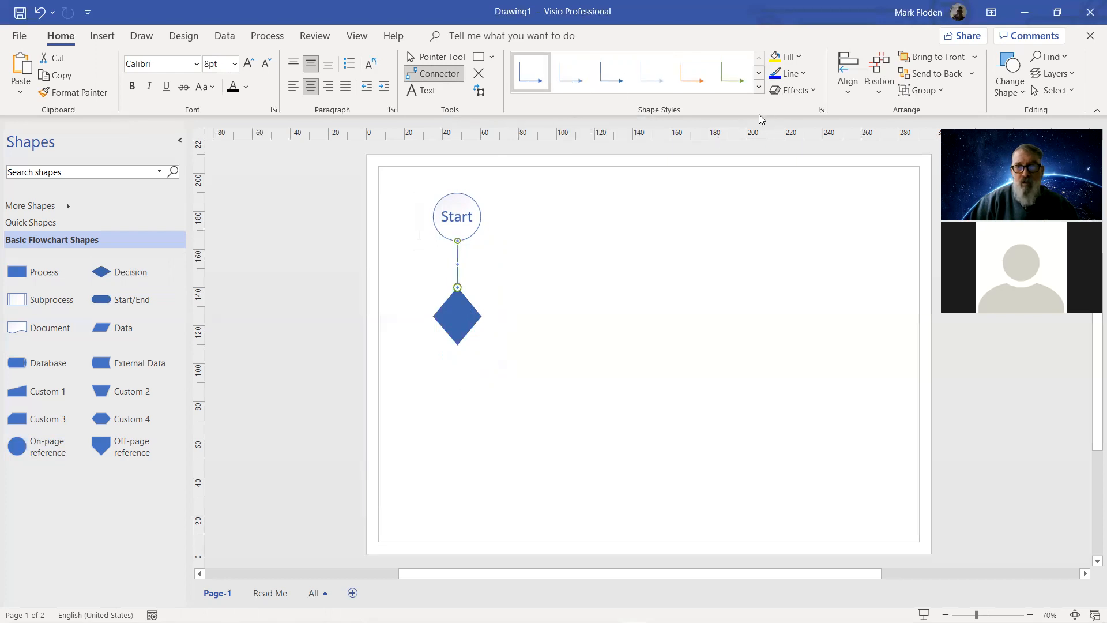
Try an orange fill on the diamond, then apply the second outlined style (white fill, blue outline).
{"action": "left_click", "coordinate": [458, 408]}
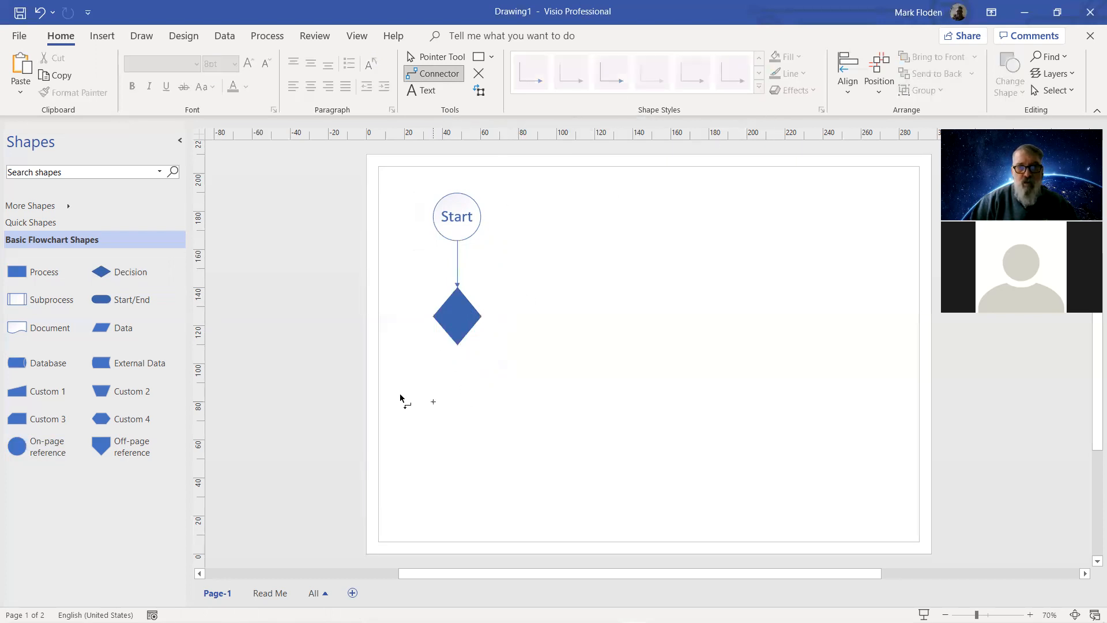
{"action": "left_click", "coordinate": [461, 327]}
{"action": "left_click", "coordinate": [460, 328]}
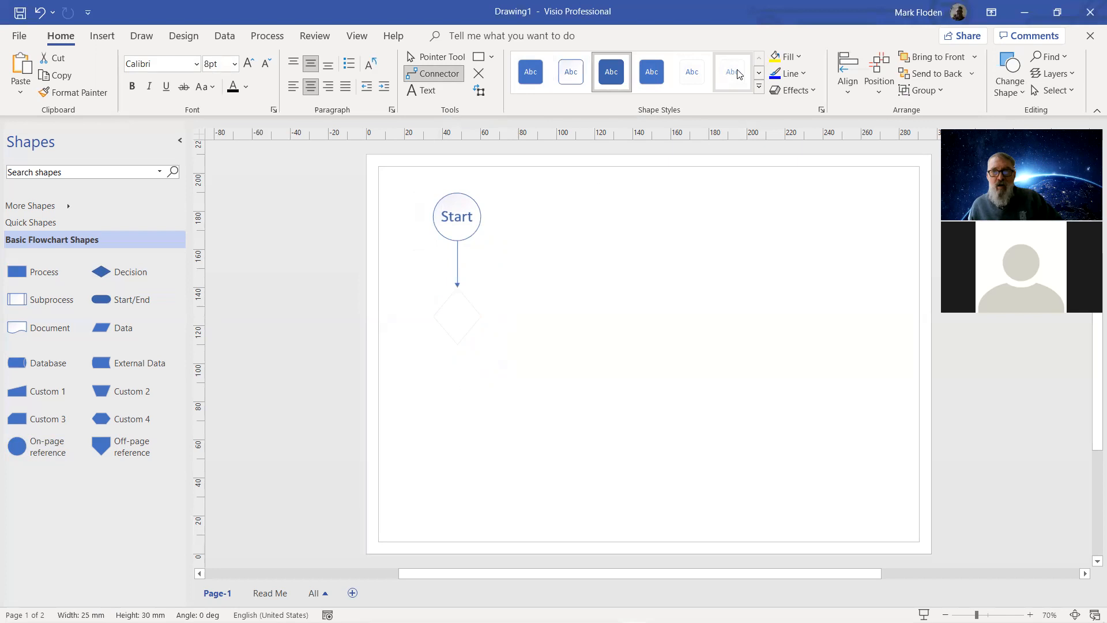
{"action": "left_click", "coordinate": [797, 60]}
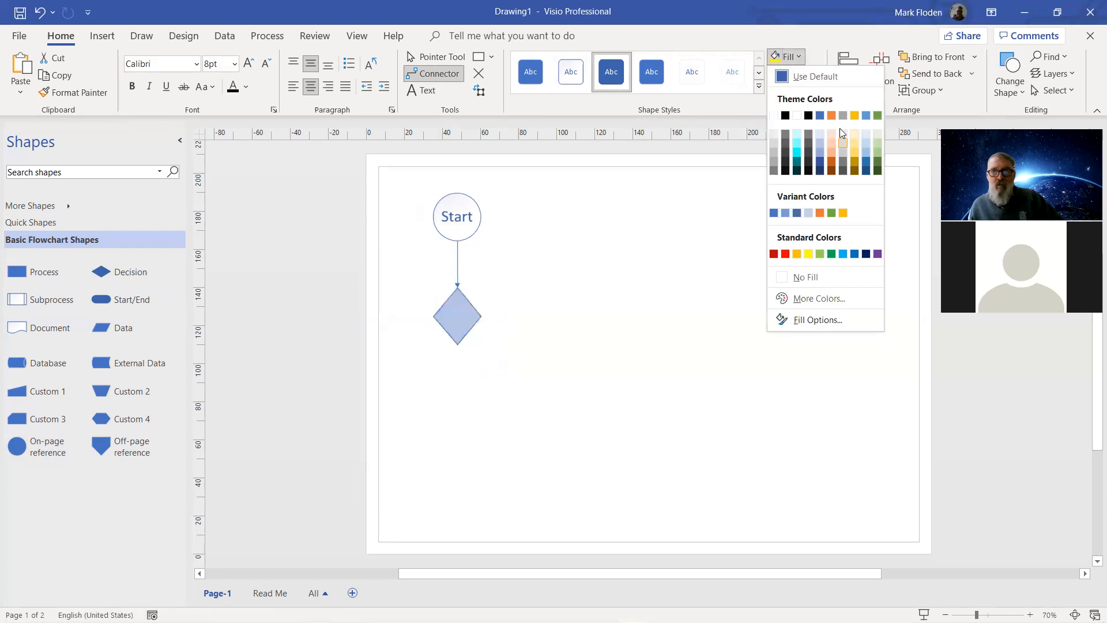
{"action": "left_click", "coordinate": [831, 115]}
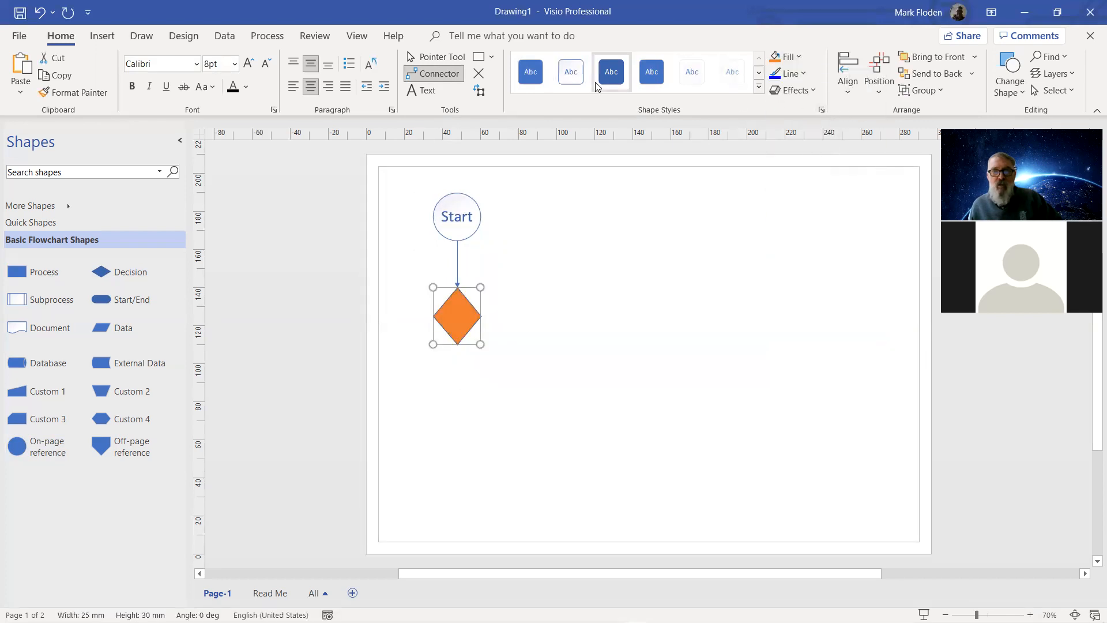
{"action": "left_click", "coordinate": [568, 81]}
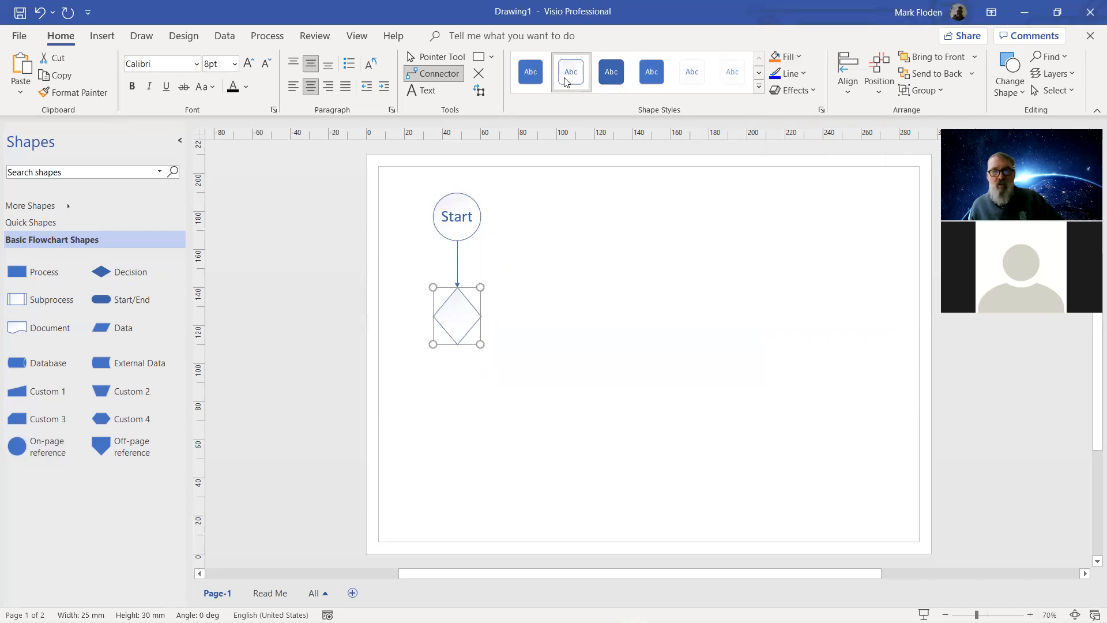
Type the label 'Alarm Rings' into the decision diamond.
{"action": "double_click", "coordinate": [463, 316]}
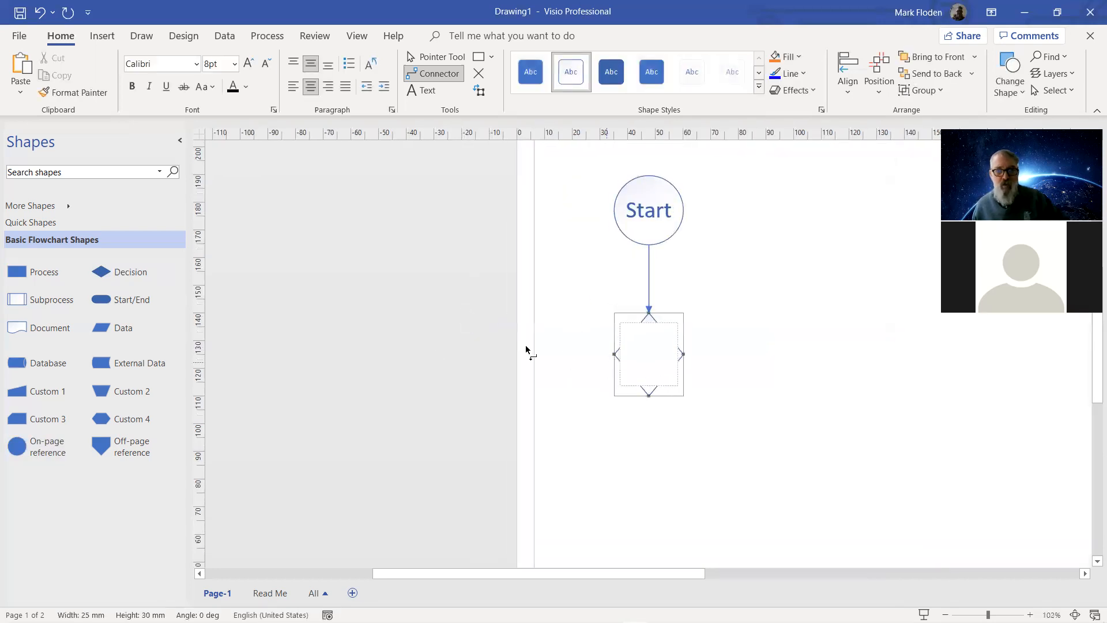
{"action": "type", "text": "Alram"}
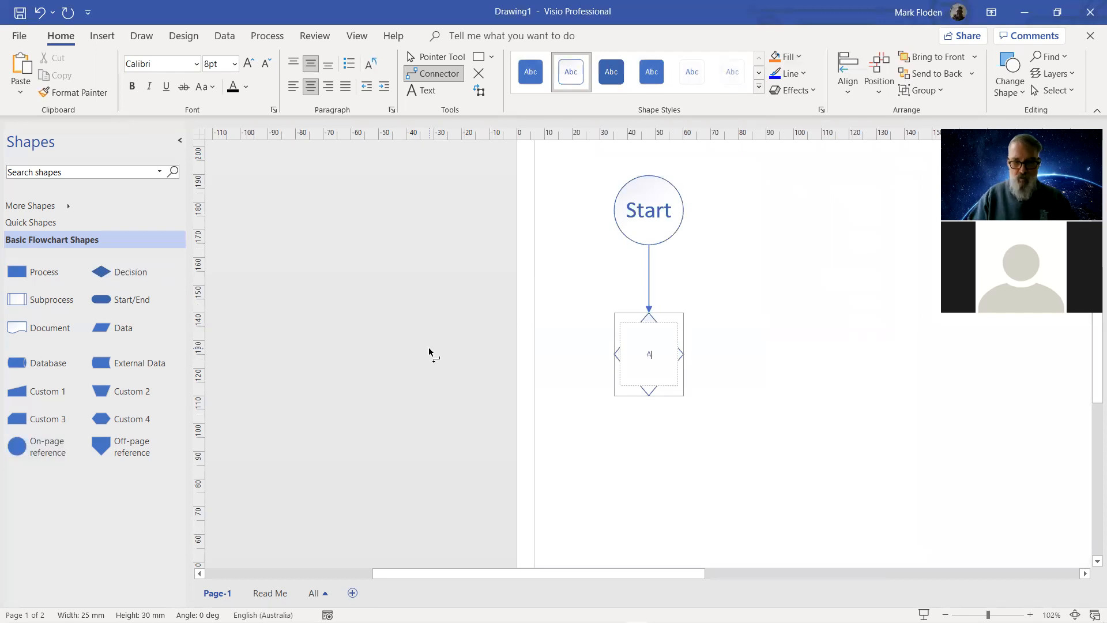
{"action": "key", "text": "BackSpace"}
{"action": "key", "text": "BackSpace"}
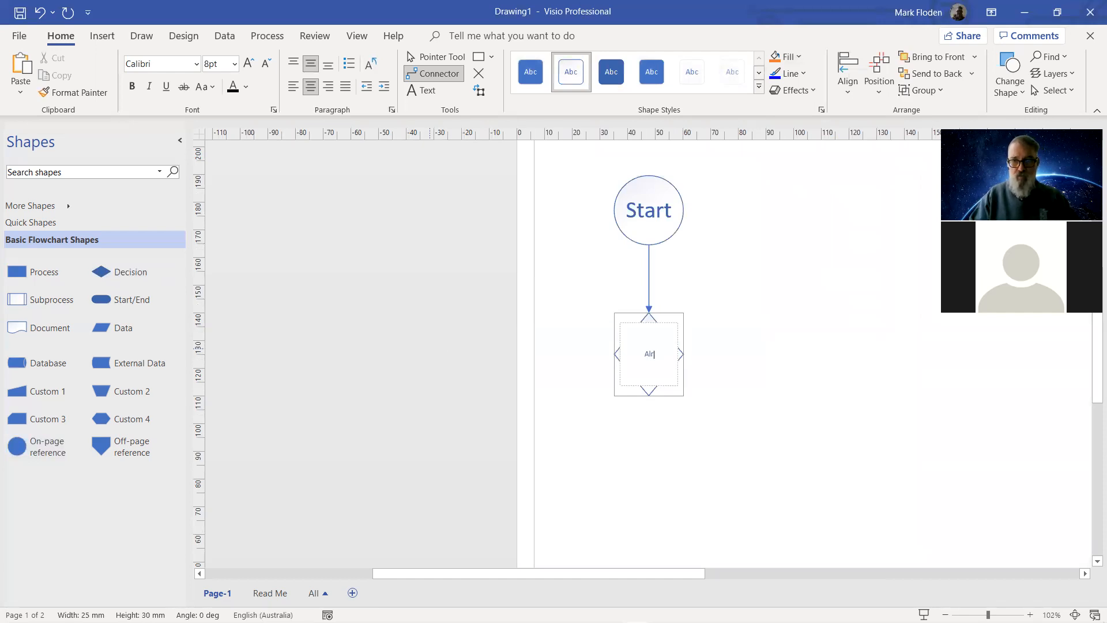
{"action": "type", "text": "arm Rings"}
{"action": "key", "text": "Return"}
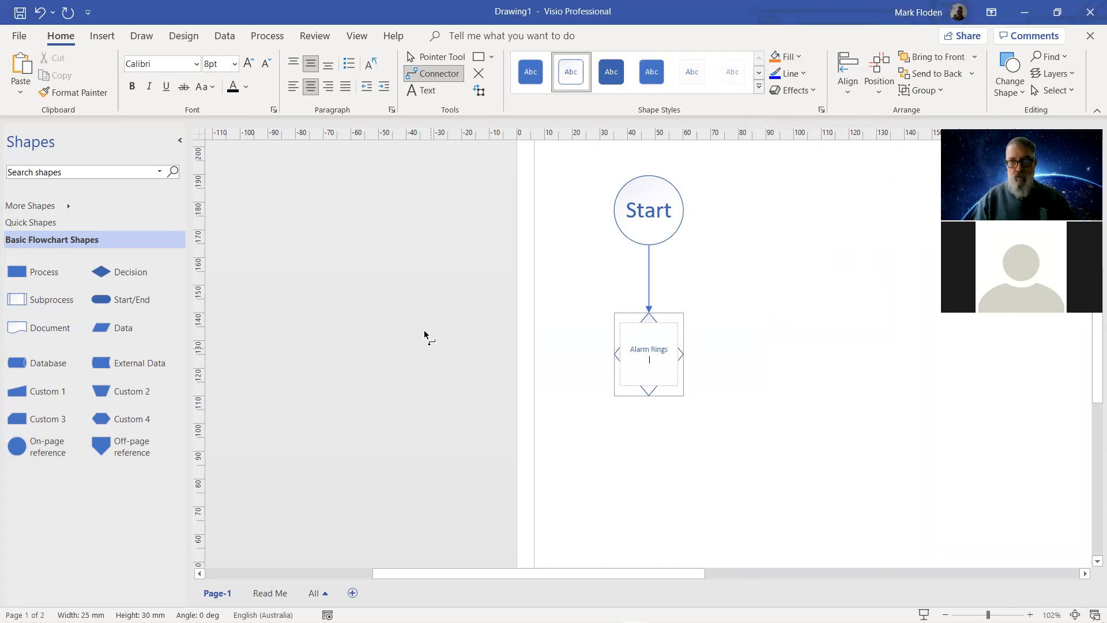
{"action": "left_click", "coordinate": [576, 399]}
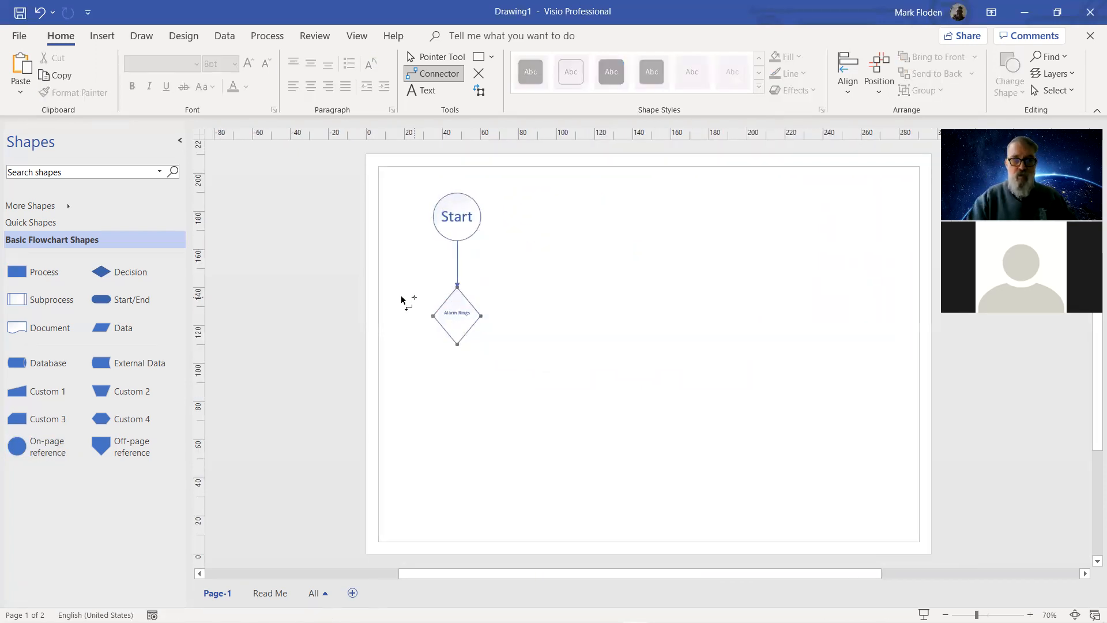
Enlarge the Alarm Rings label to 16 pt.
{"action": "left_click", "coordinate": [456, 314]}
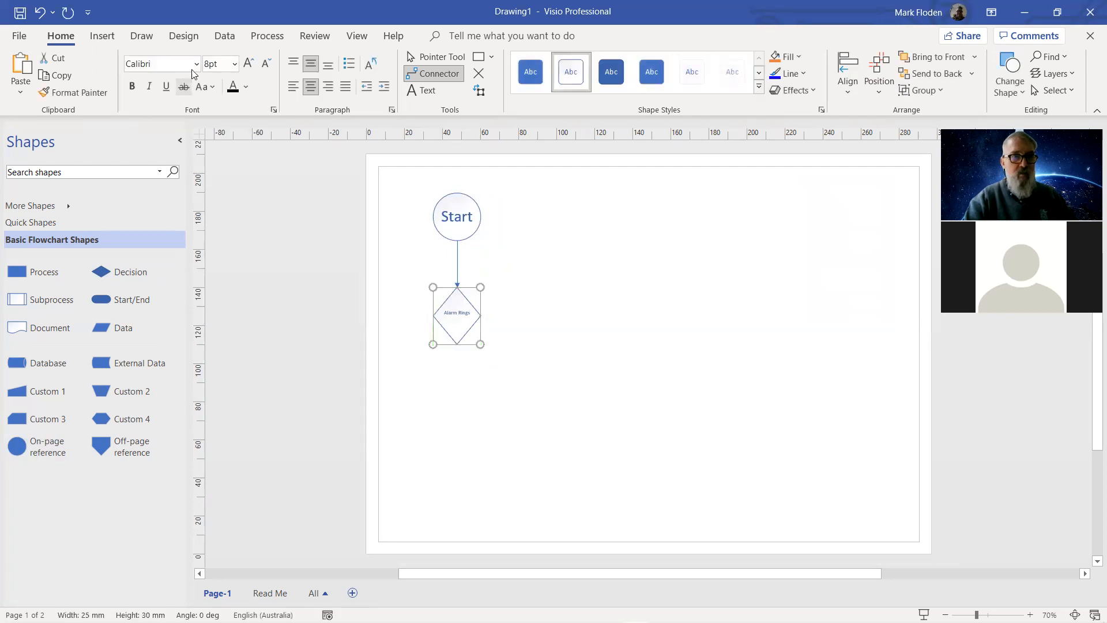
{"action": "left_click", "coordinate": [235, 64]}
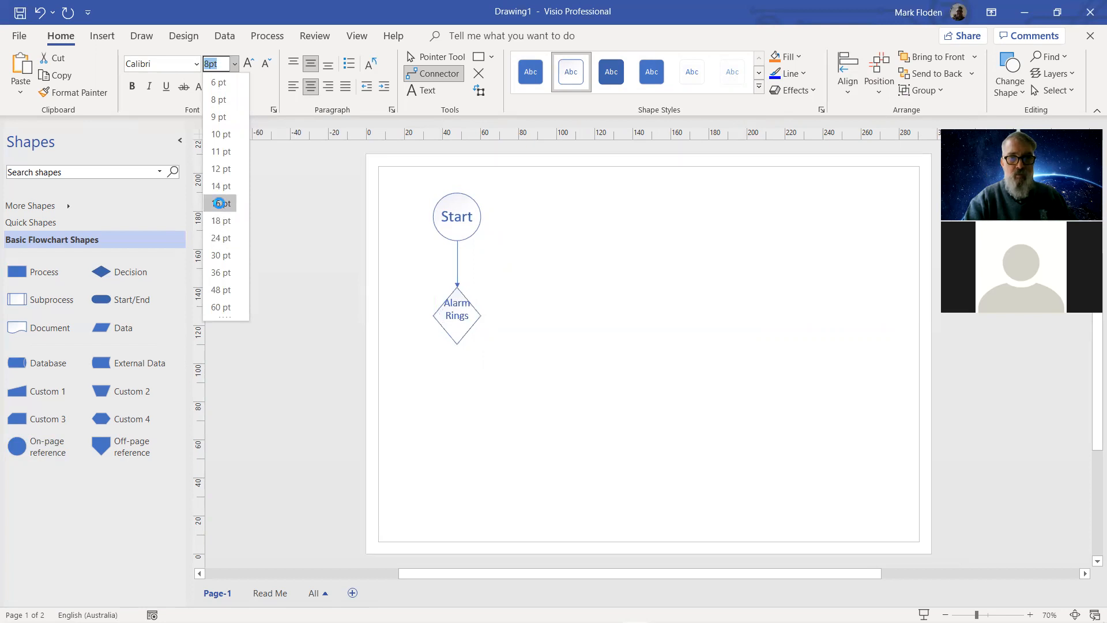
{"action": "left_click", "coordinate": [221, 203]}
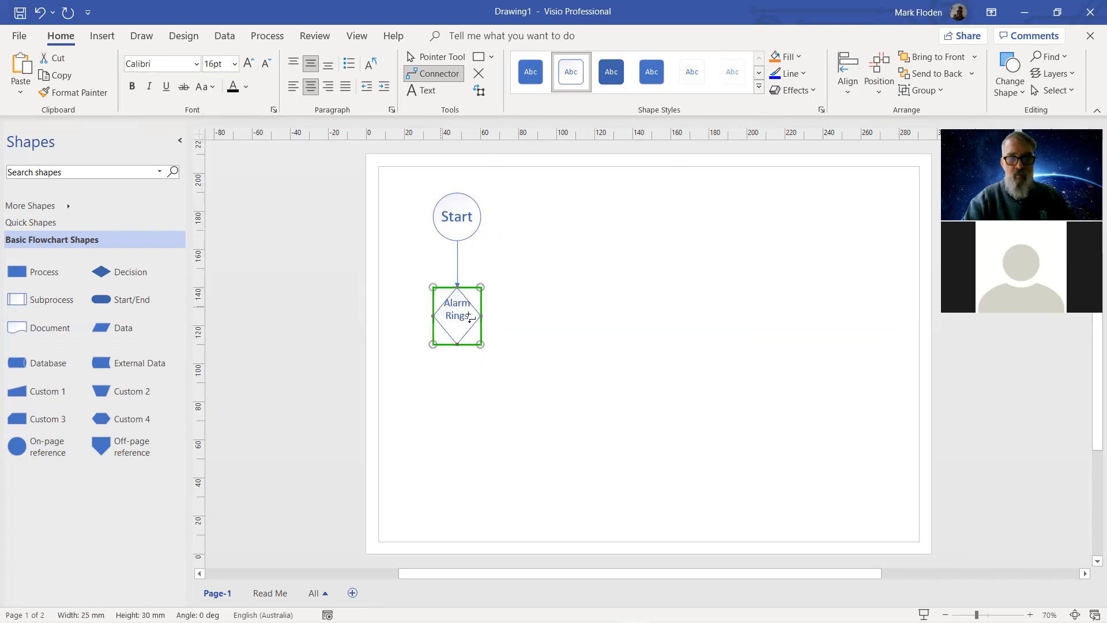
{"action": "left_click", "coordinate": [433, 421]}
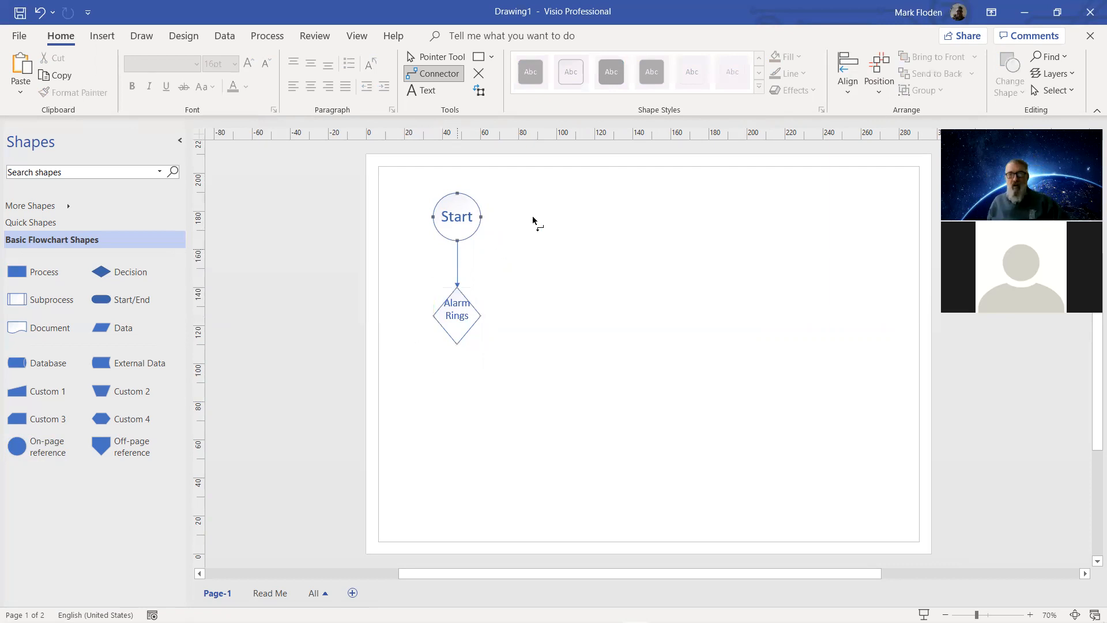
Fill the Alarm Rings diamond orange, then apply the orange outlined shape style.
{"action": "left_click", "coordinate": [456, 316]}
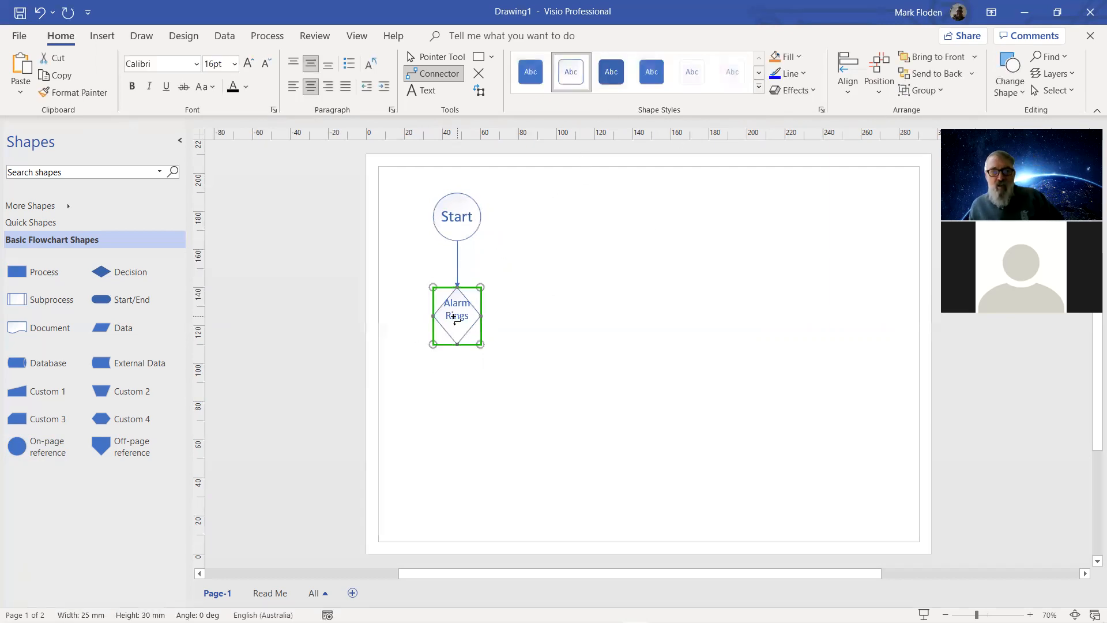
{"action": "left_click", "coordinate": [785, 58]}
{"action": "left_click", "coordinate": [832, 116]}
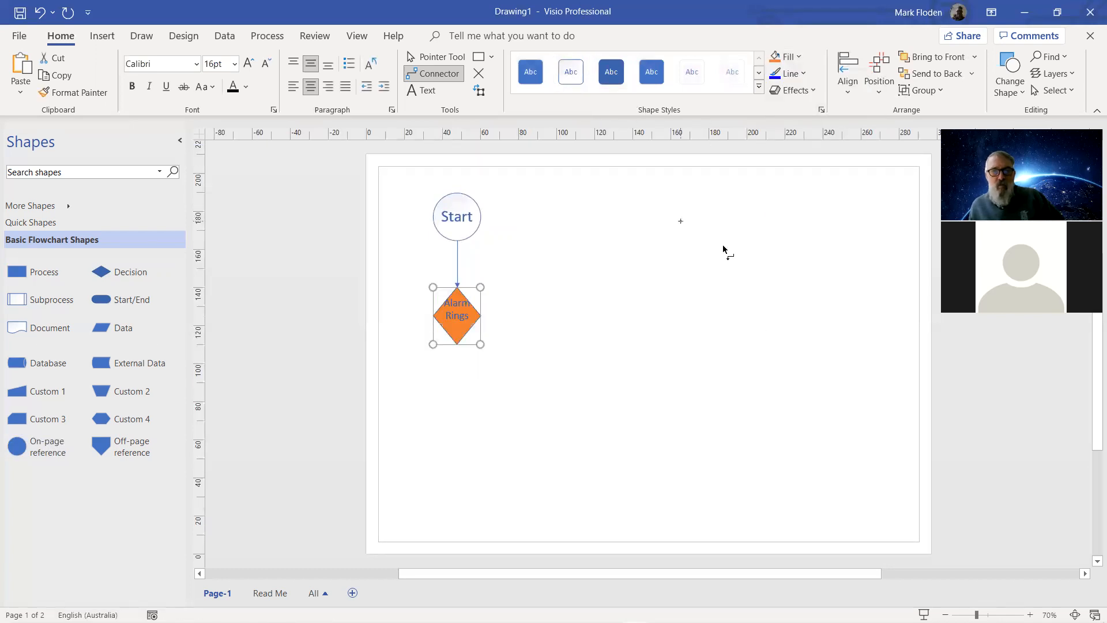
{"action": "left_click", "coordinate": [759, 74]}
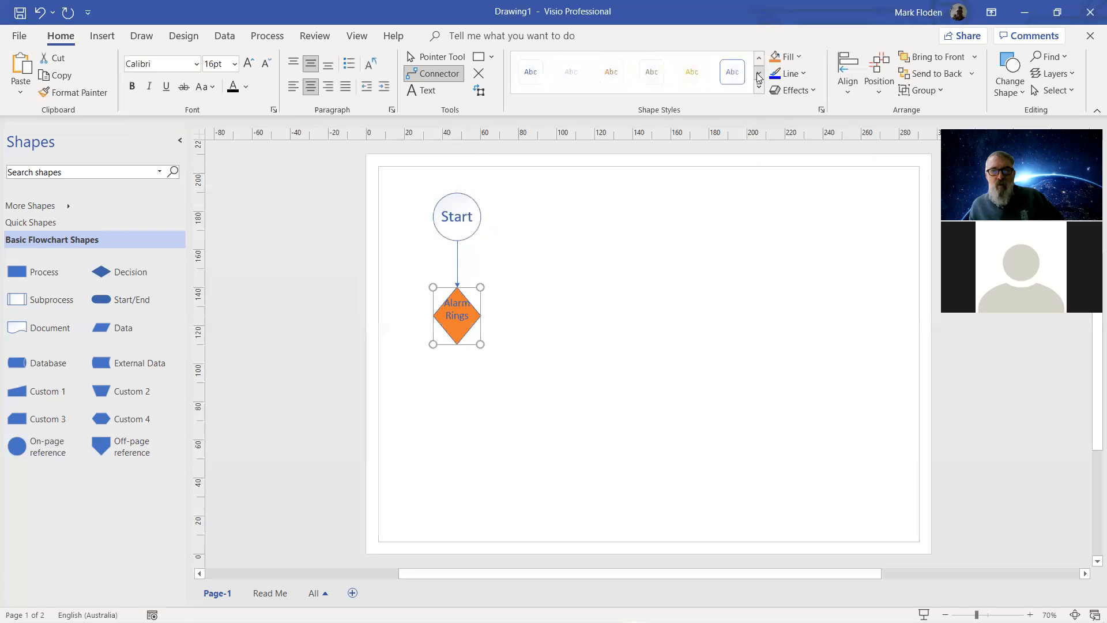
{"action": "left_click", "coordinate": [608, 77]}
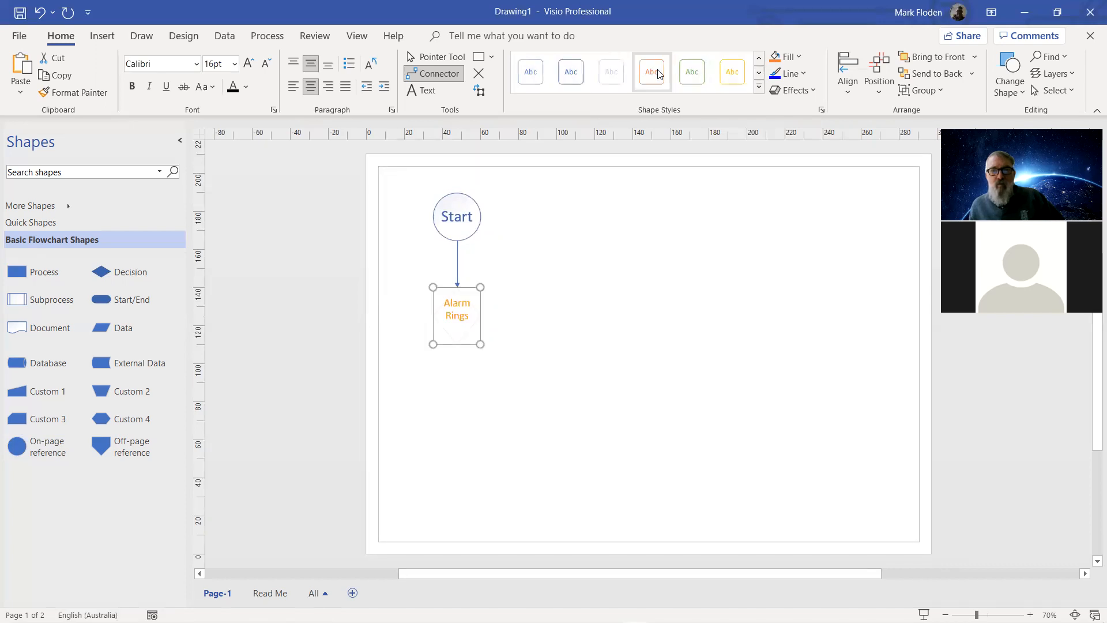
{"action": "left_click", "coordinate": [685, 283]}
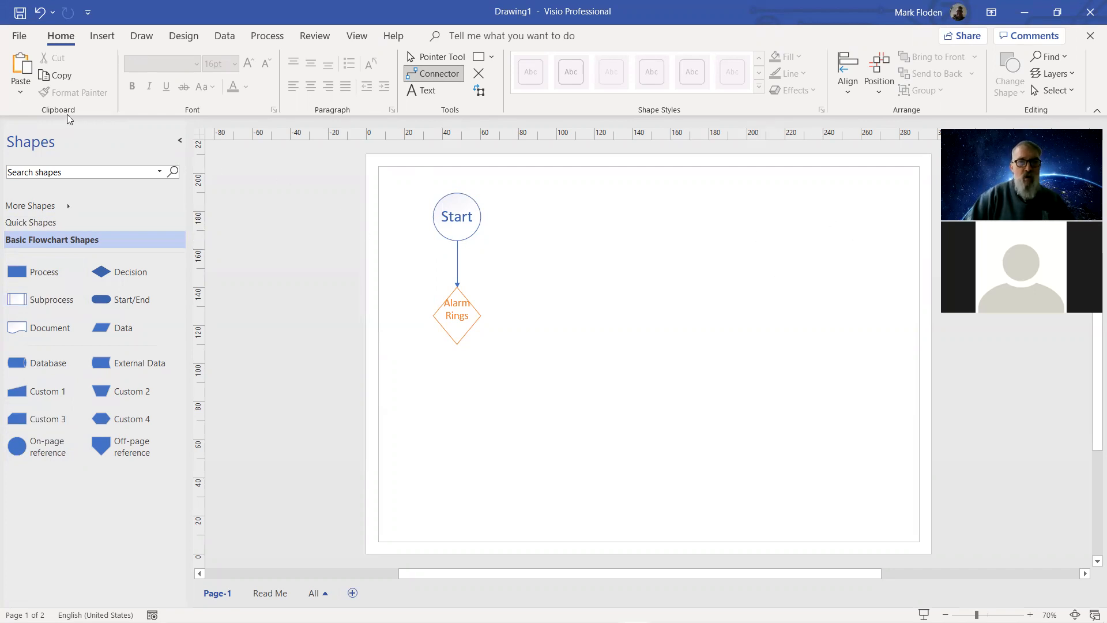
Apply the first light blue background from the Design tab's Backgrounds gallery.
{"action": "left_click", "coordinate": [179, 38]}
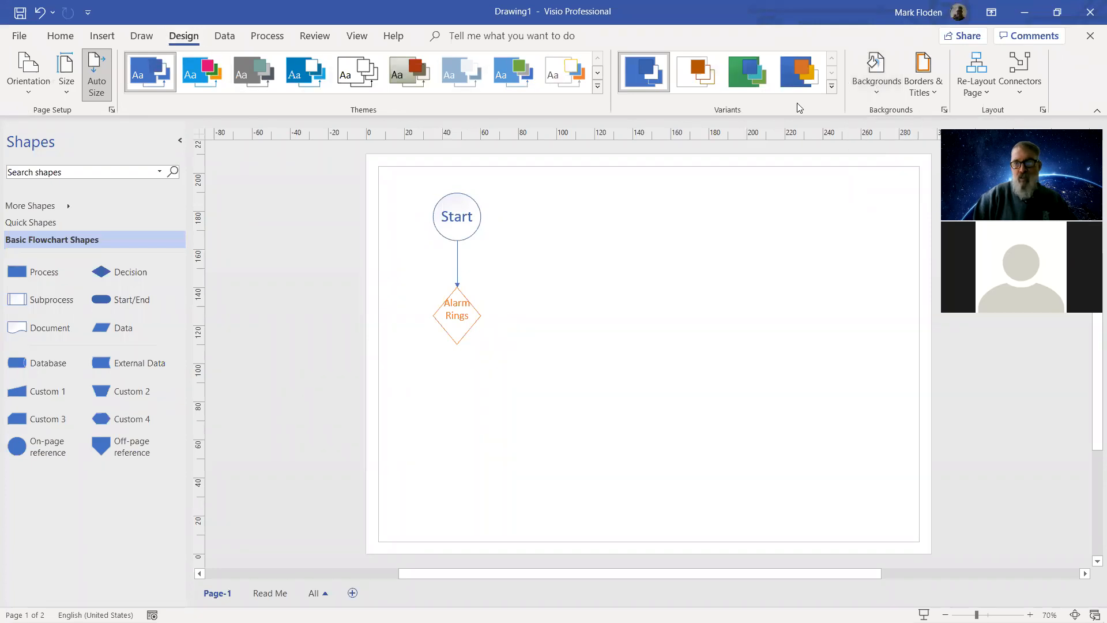
{"action": "left_click", "coordinate": [876, 72]}
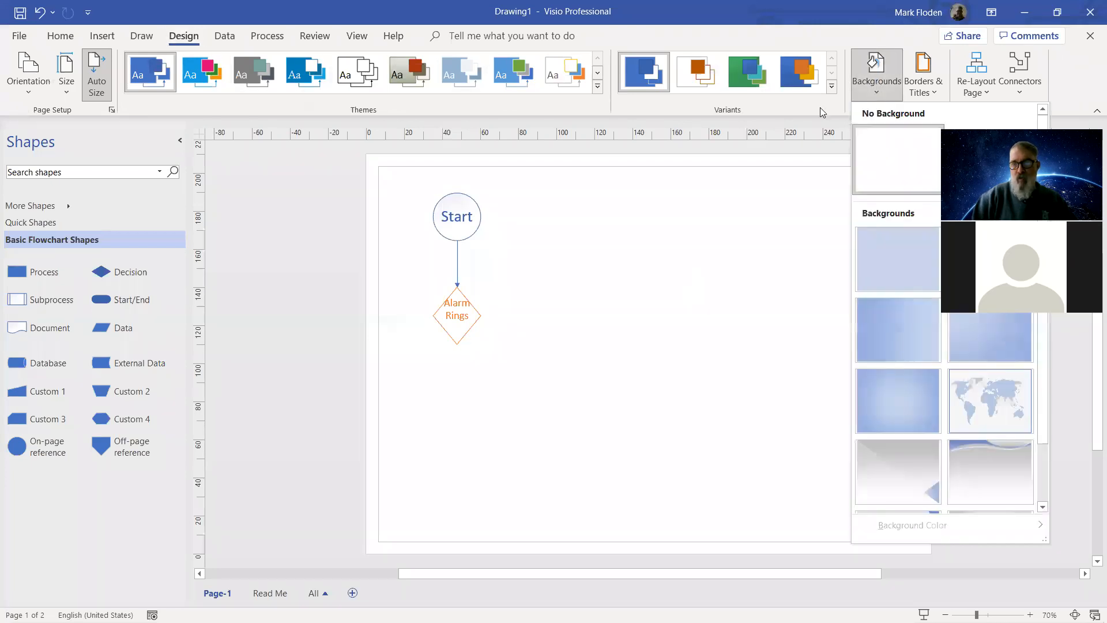
{"action": "left_click", "coordinate": [905, 270]}
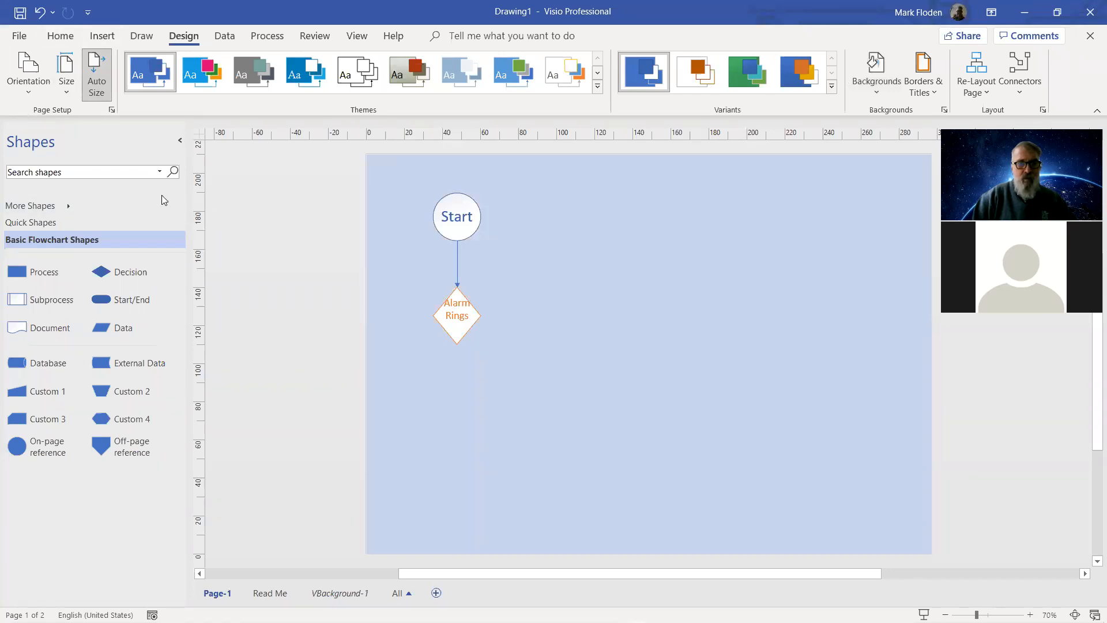
{"action": "left_click", "coordinate": [104, 37]}
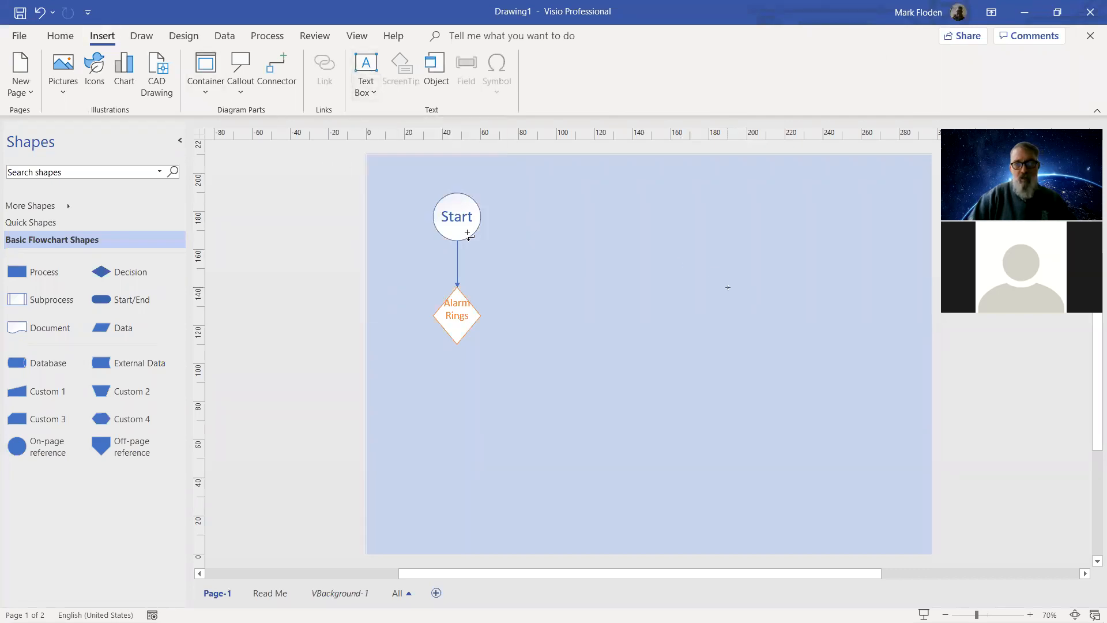
Draw a text box at the lower right and enter the author's name and ID number on two lines.
{"action": "left_click", "coordinate": [367, 63]}
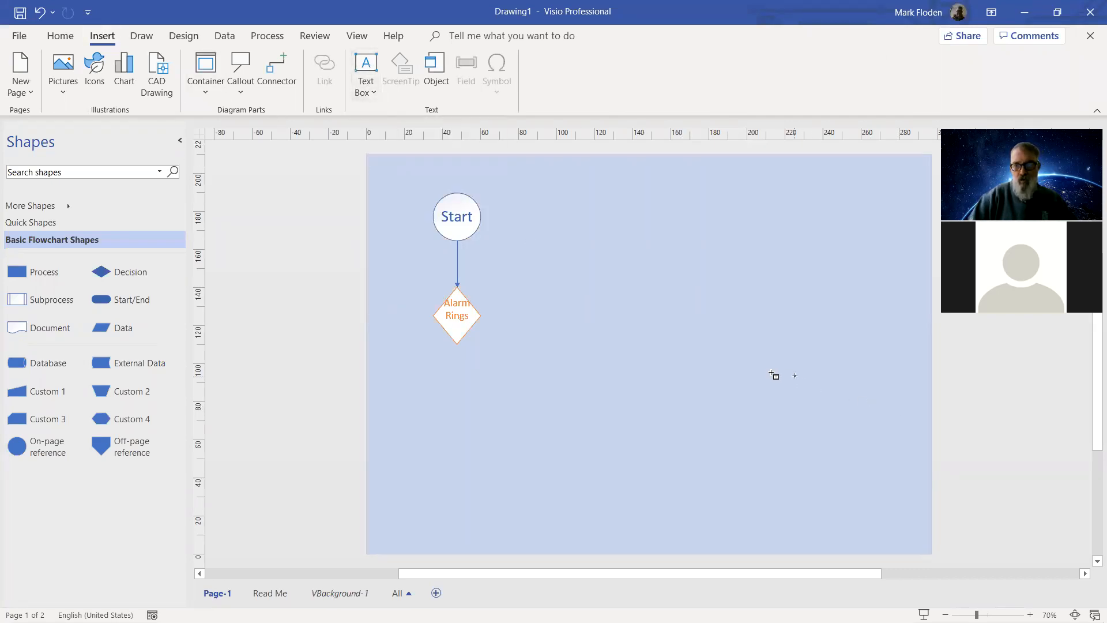
{"action": "left_click_drag", "start_coordinate": [770, 373], "coordinate": [918, 430]}
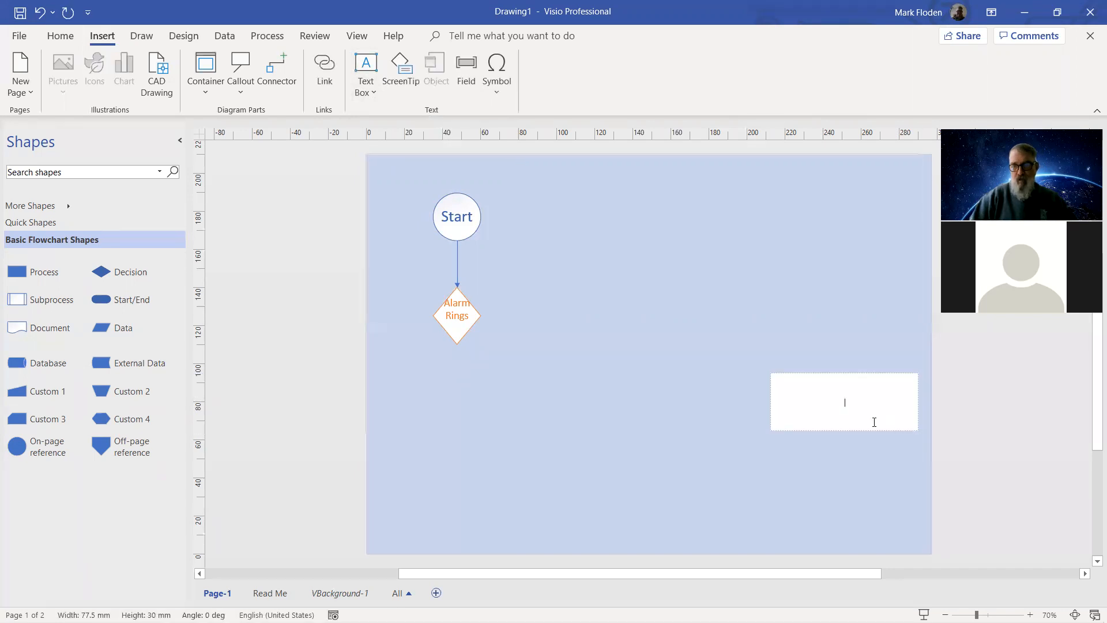
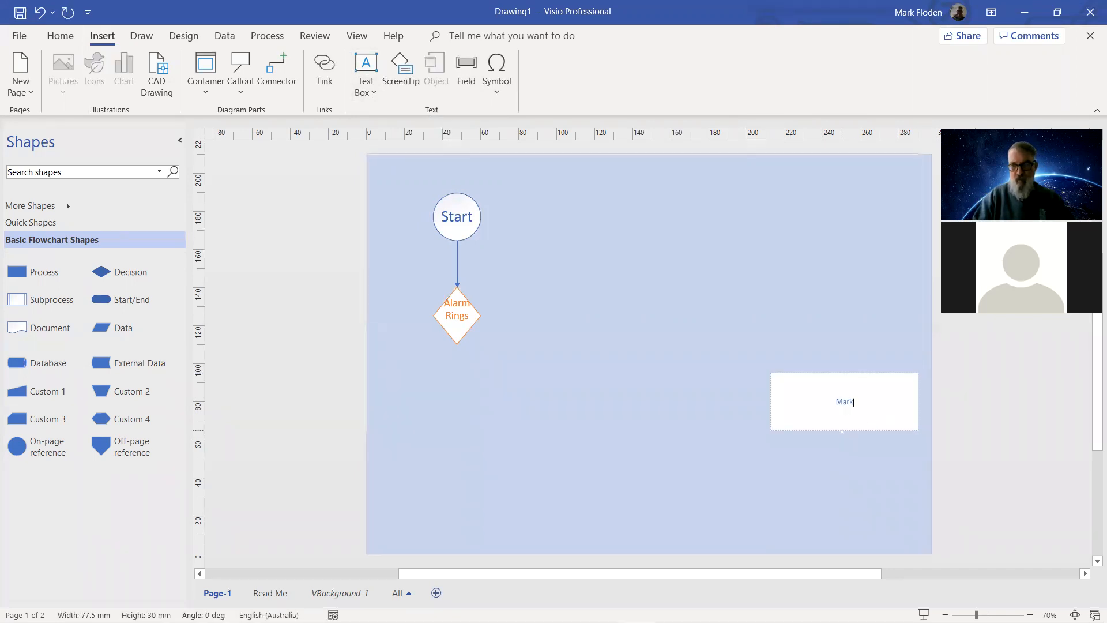
{"action": "key", "text": "Return"}
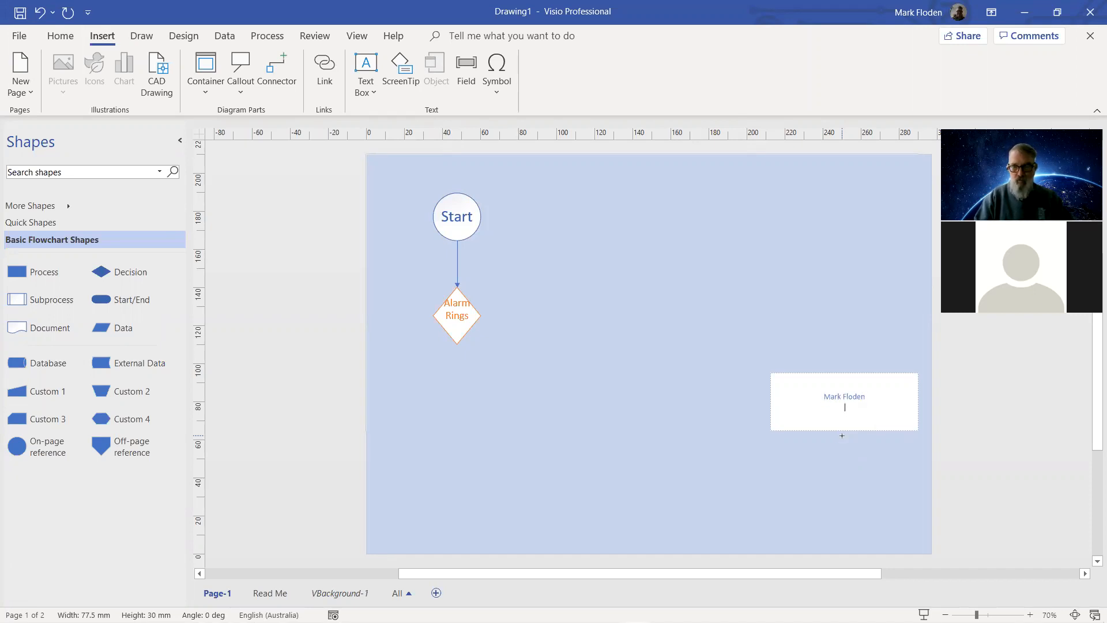
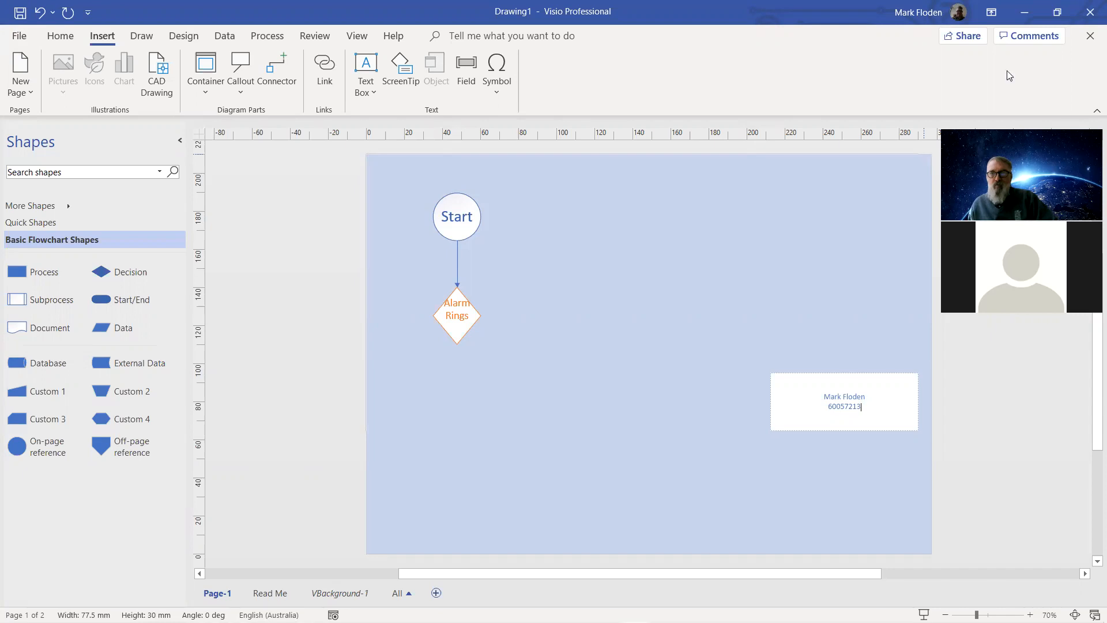
Restore the Visio window down and arrange it beside the Word flowchart document.
{"action": "left_click", "coordinate": [1059, 13]}
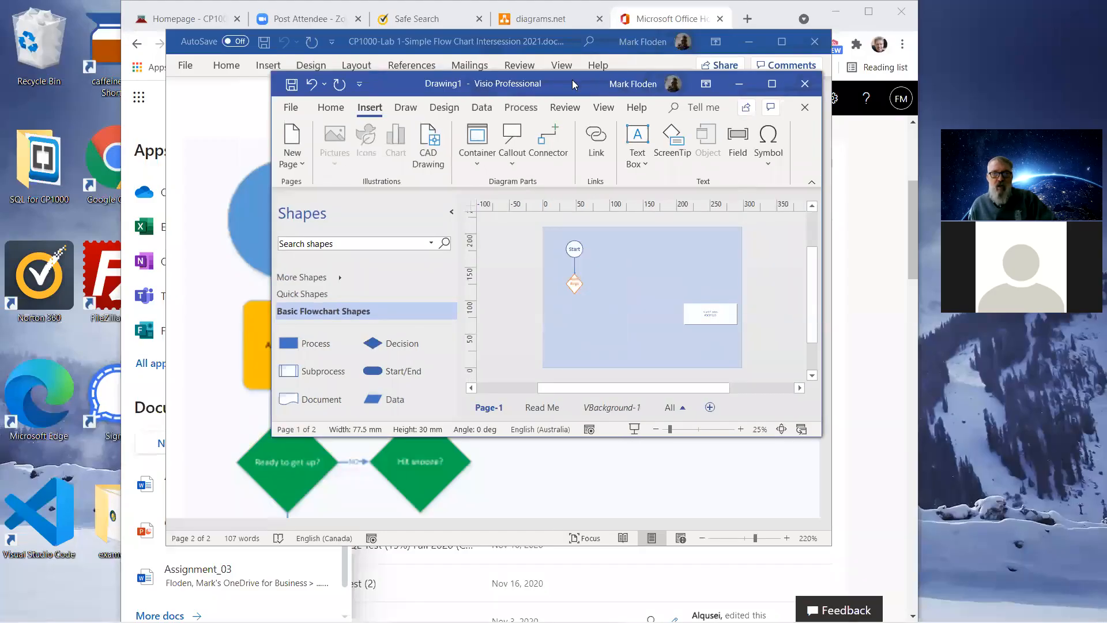
{"action": "left_click_drag", "start_coordinate": [572, 83], "coordinate": [866, 211]}
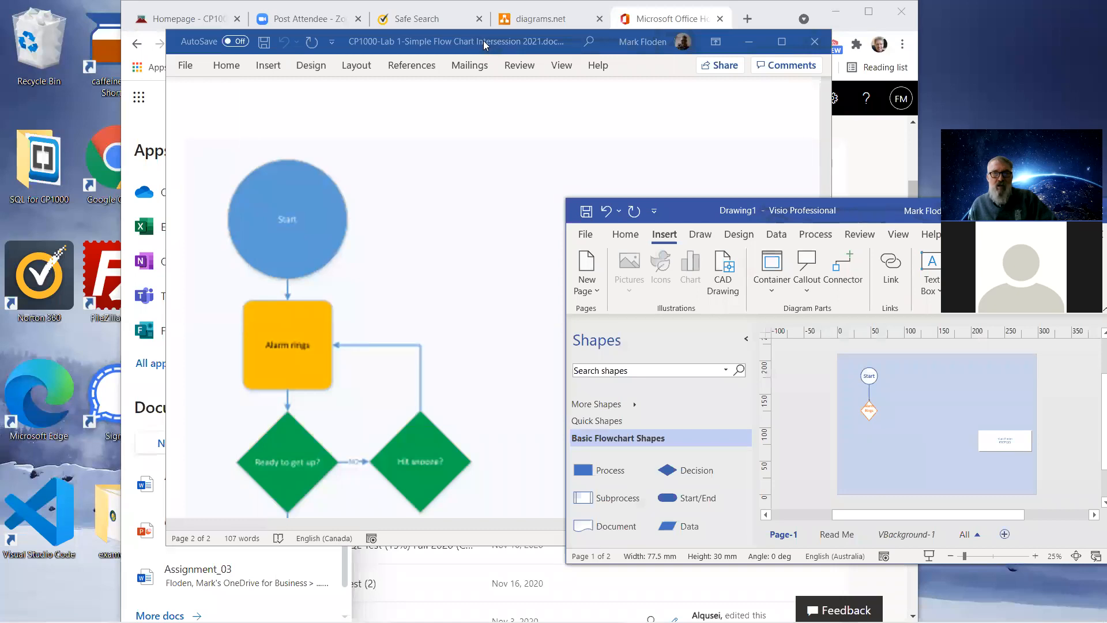
{"action": "left_click_drag", "start_coordinate": [486, 43], "coordinate": [687, 184]}
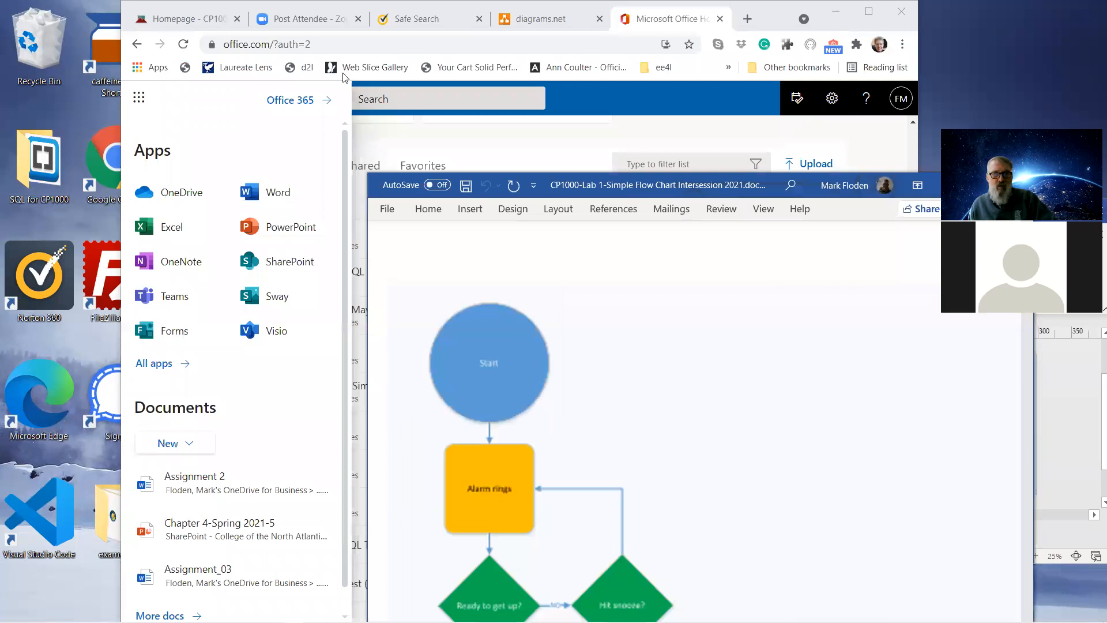
{"action": "left_click_drag", "start_coordinate": [641, 186], "coordinate": [343, 77]}
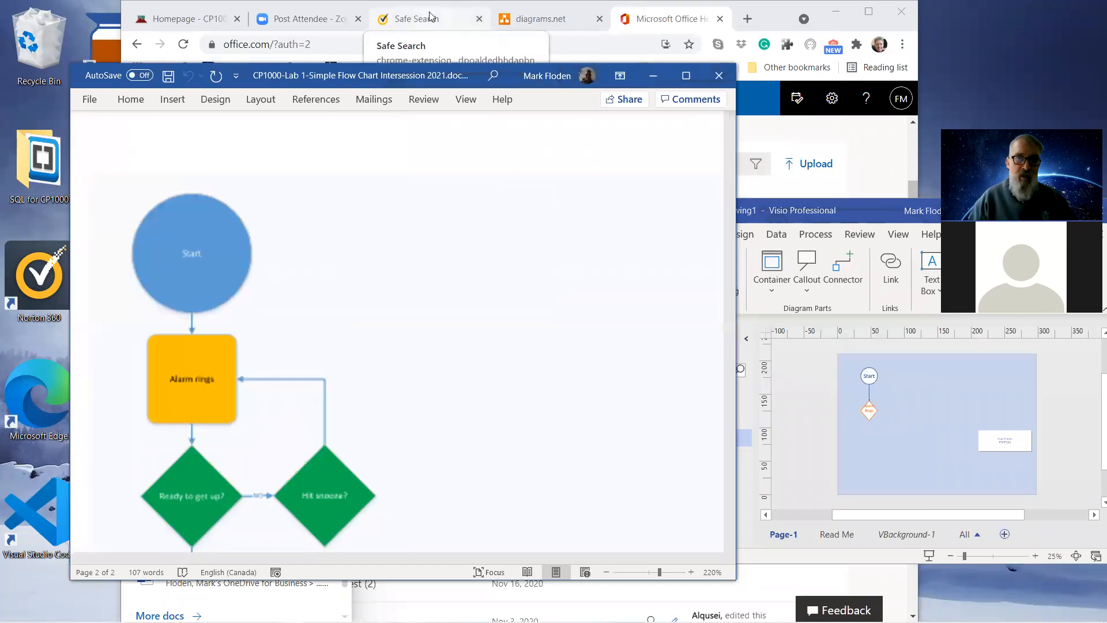
Reload app.diagrams.net in the diagrams.net browser tab.
{"action": "left_click", "coordinate": [520, 21]}
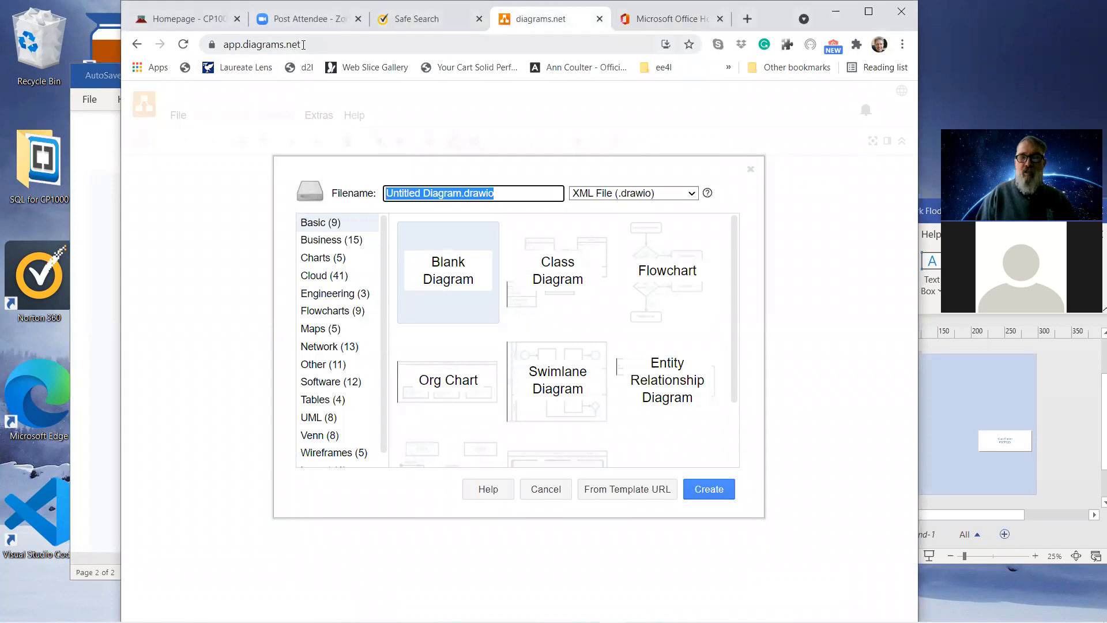
{"action": "left_click", "coordinate": [303, 44]}
{"action": "type", "text": "draw.io"}
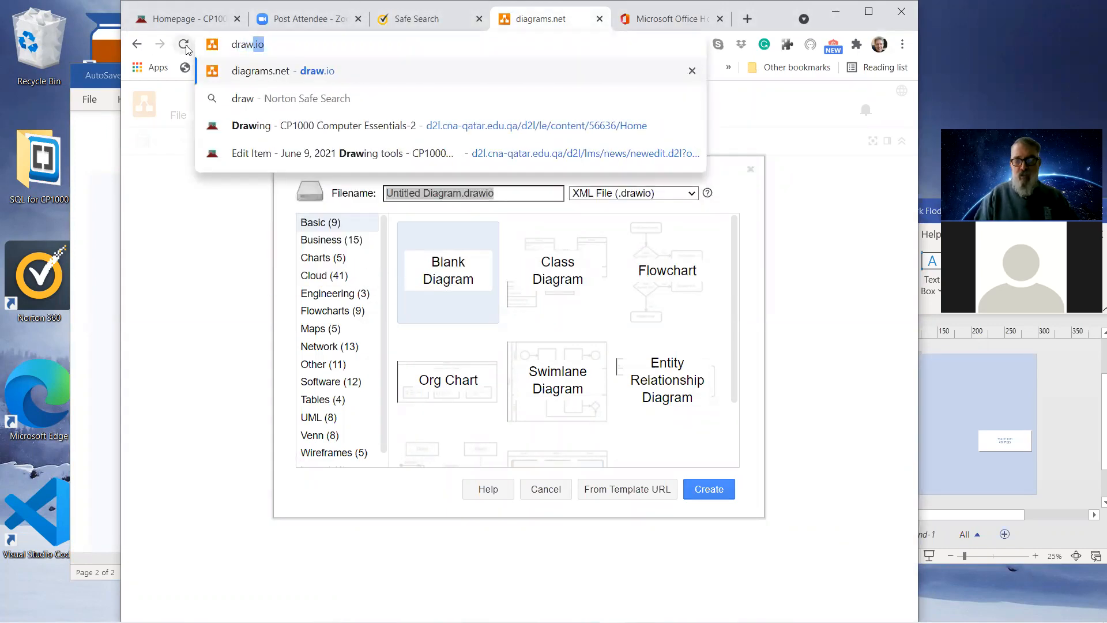
{"action": "key", "text": "Return"}
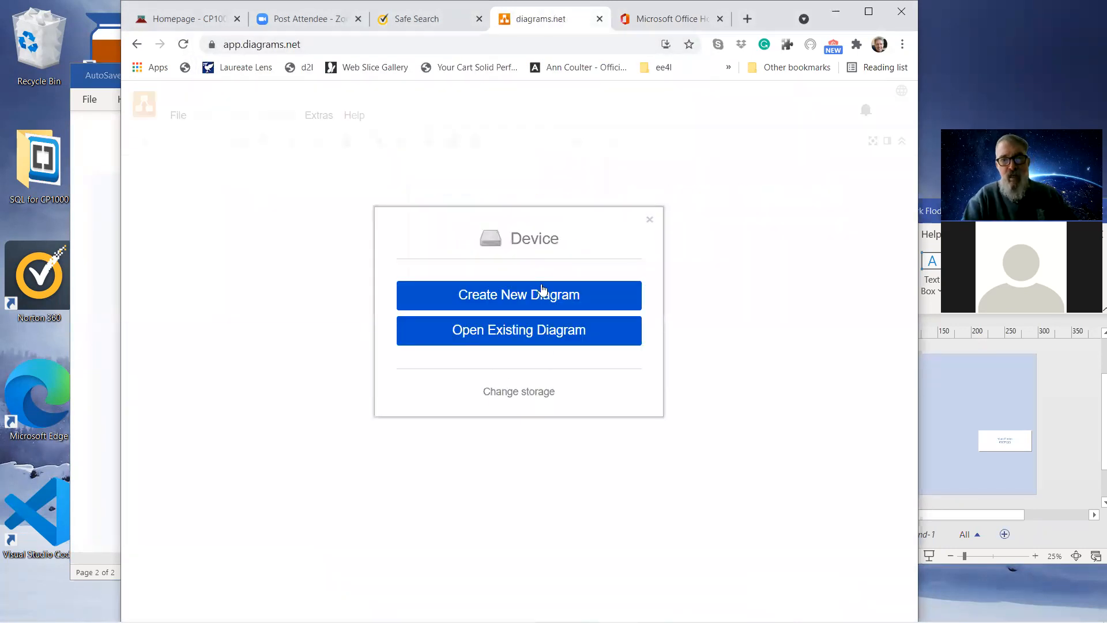
Create a new diagram from the Flowchart template.
{"action": "left_click", "coordinate": [519, 298]}
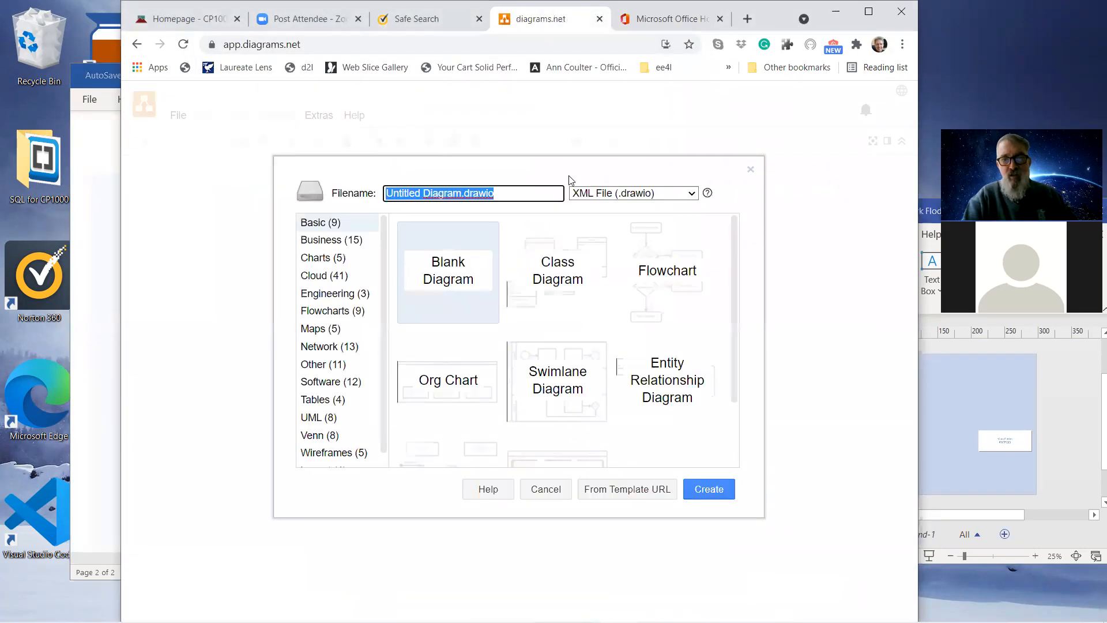
{"action": "left_click", "coordinate": [647, 276]}
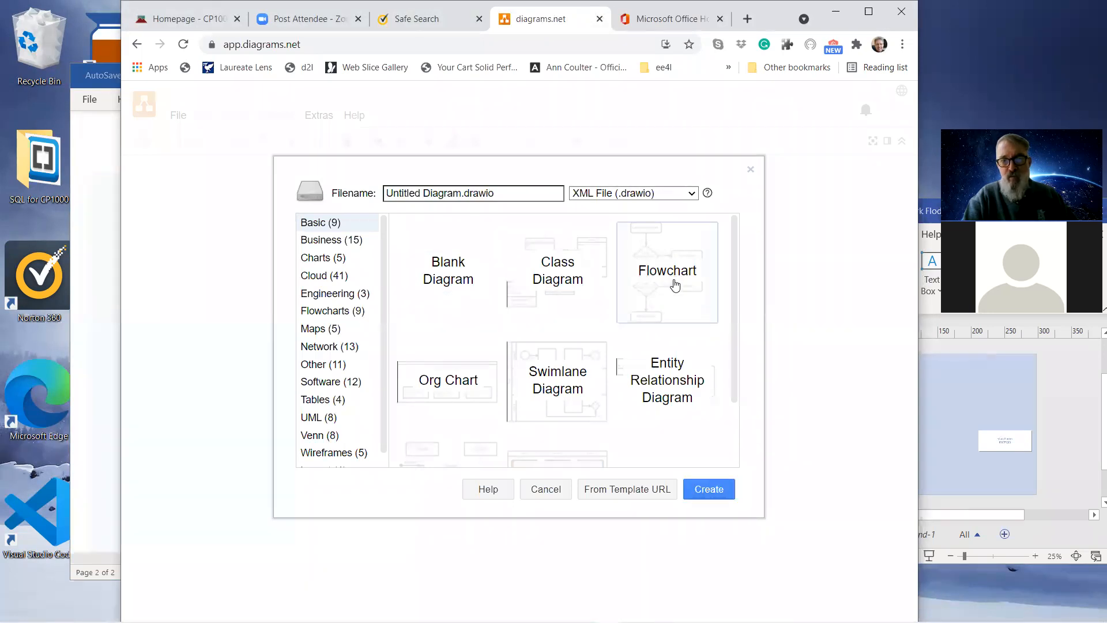
{"action": "left_click", "coordinate": [703, 492]}
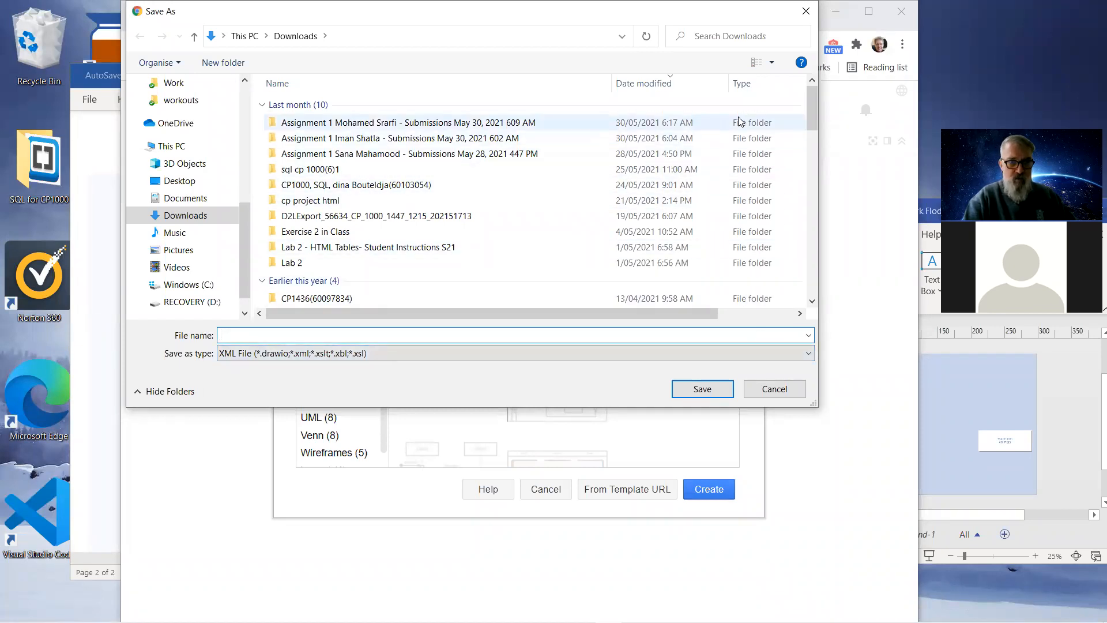
Recreate the Flowchart diagram and save it as alarm.drawio, XML file type, in Downloads.
{"action": "left_click", "coordinate": [806, 11]}
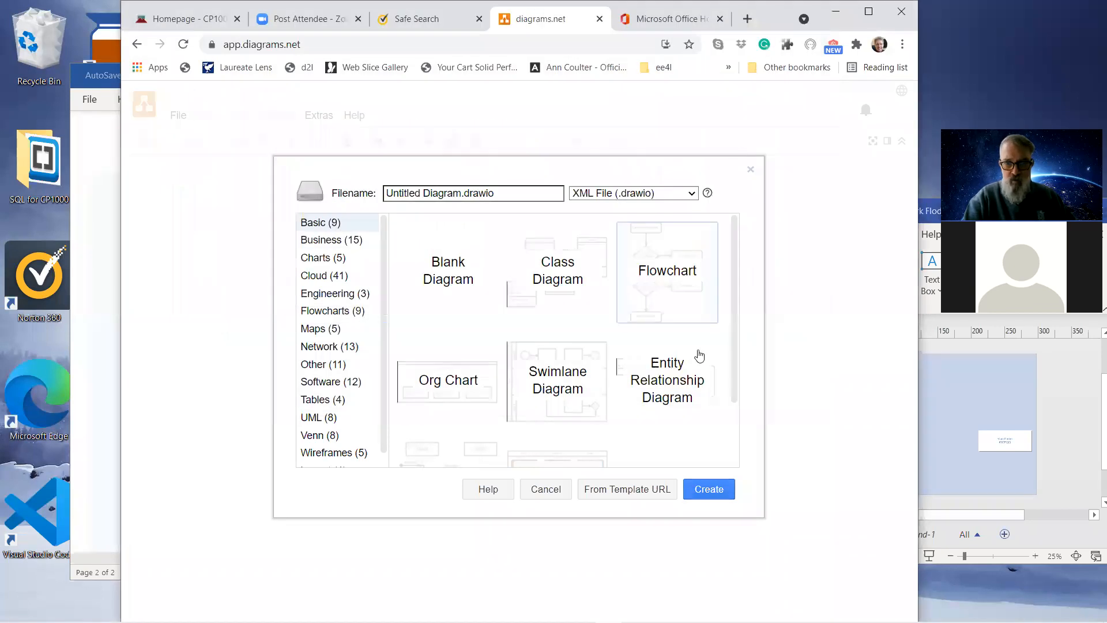
{"action": "left_click", "coordinate": [705, 488]}
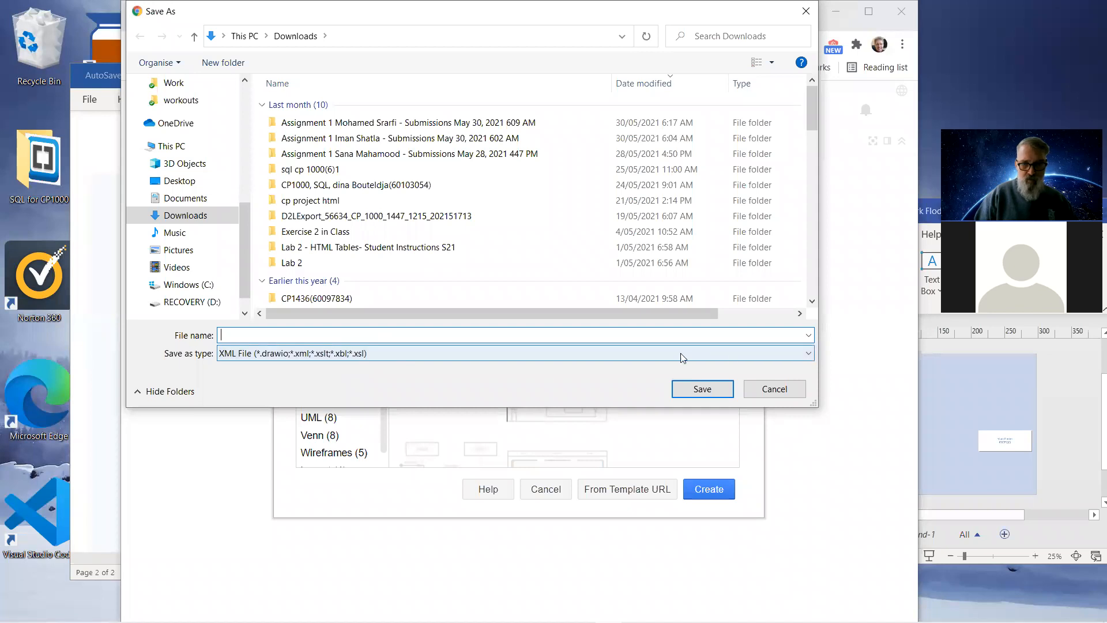
{"action": "left_click", "coordinate": [809, 354]}
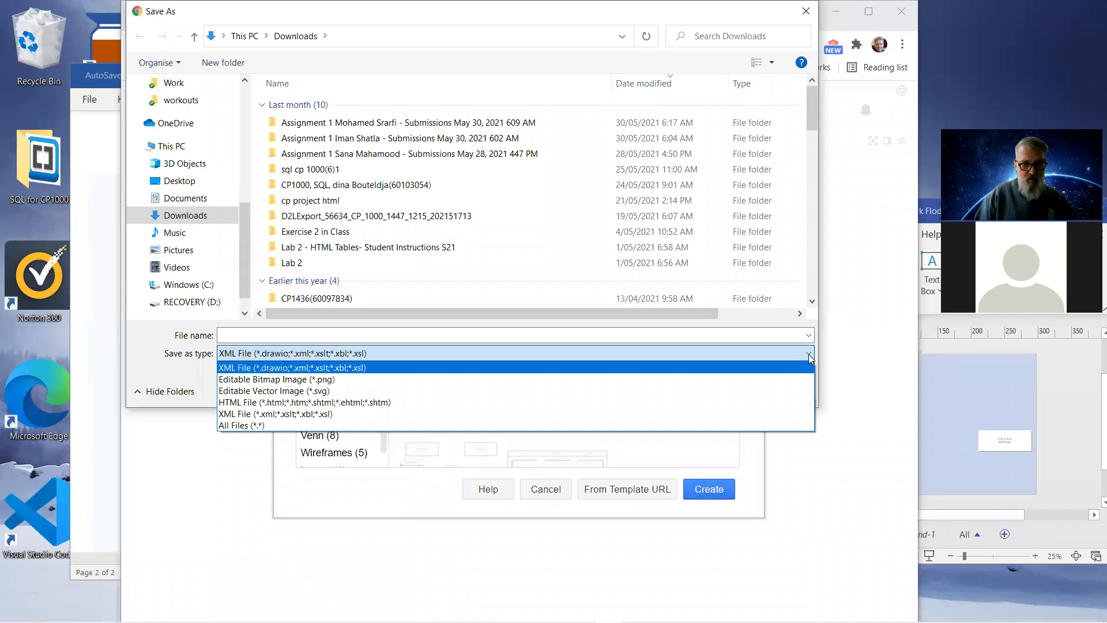
{"action": "left_click", "coordinate": [408, 368]}
{"action": "left_click", "coordinate": [264, 336]}
{"action": "type", "text": "arlm"}
{"action": "key", "text": "BackSpace"}
{"action": "key", "text": "BackSpace"}
{"action": "key", "text": "BackSpace"}
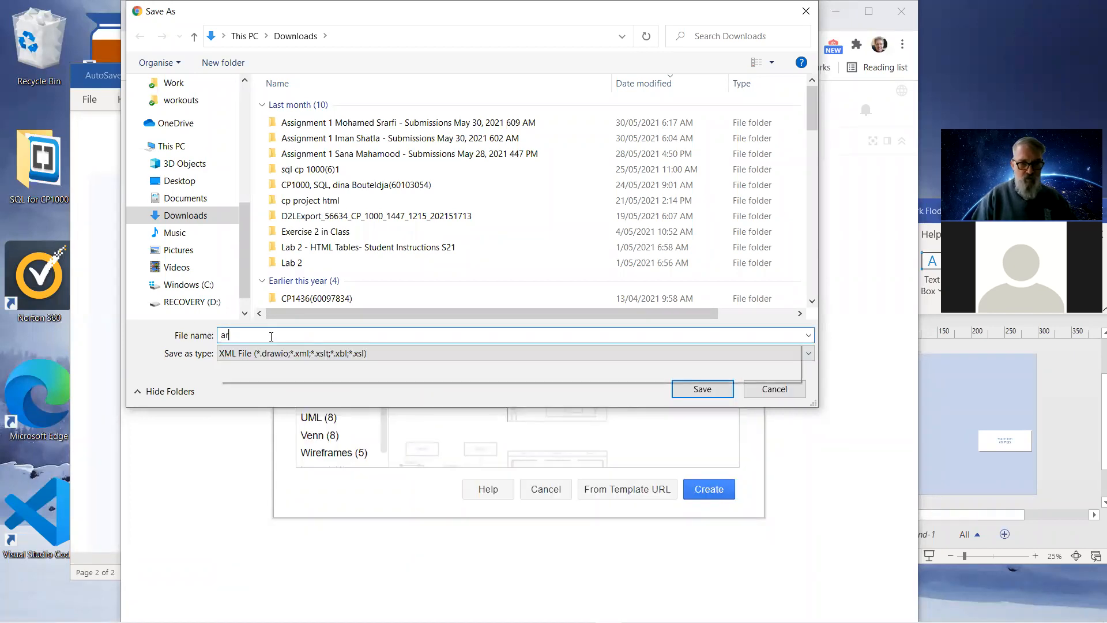
{"action": "type", "text": "larm"}
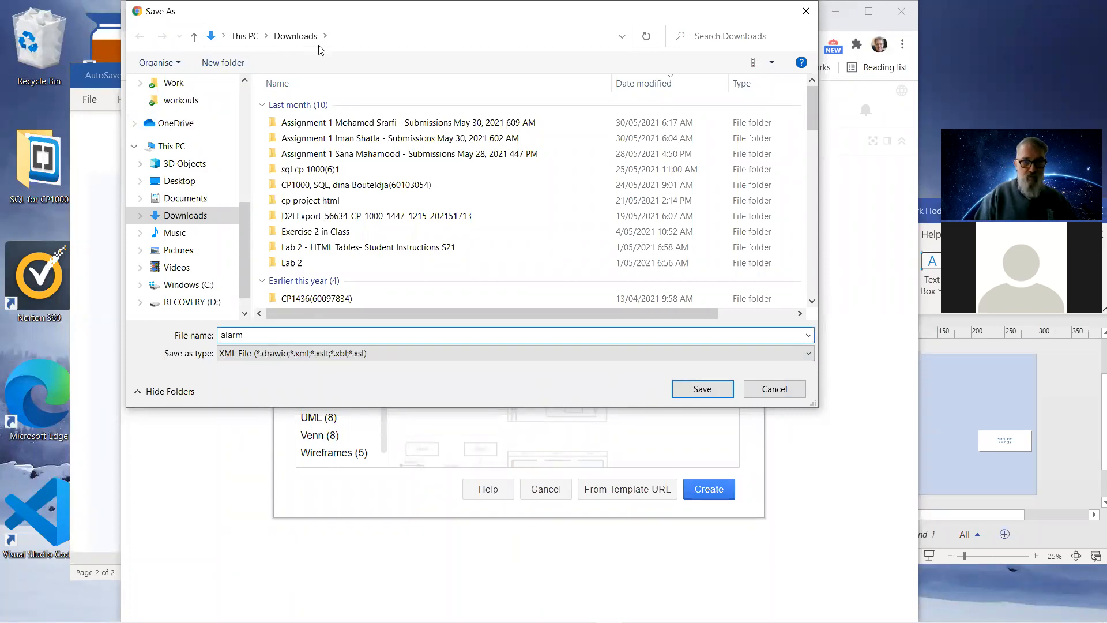
{"action": "left_click", "coordinate": [699, 390]}
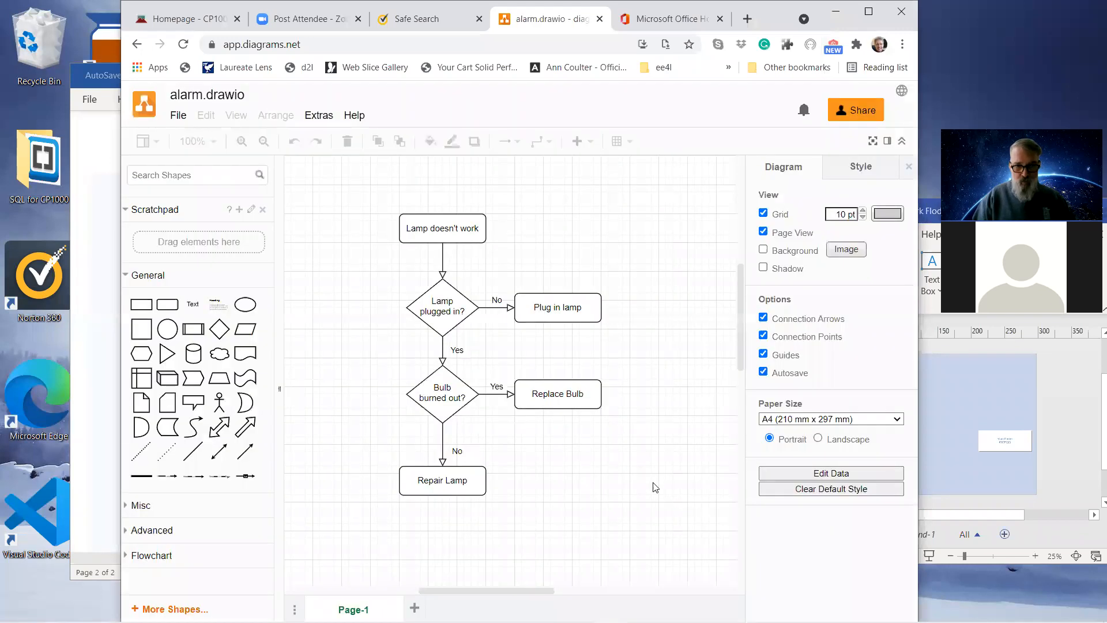
Open the 'Lamp doesn't work' and 'Lamp plugged in?' shape labels for editing.
{"action": "left_click", "coordinate": [429, 233]}
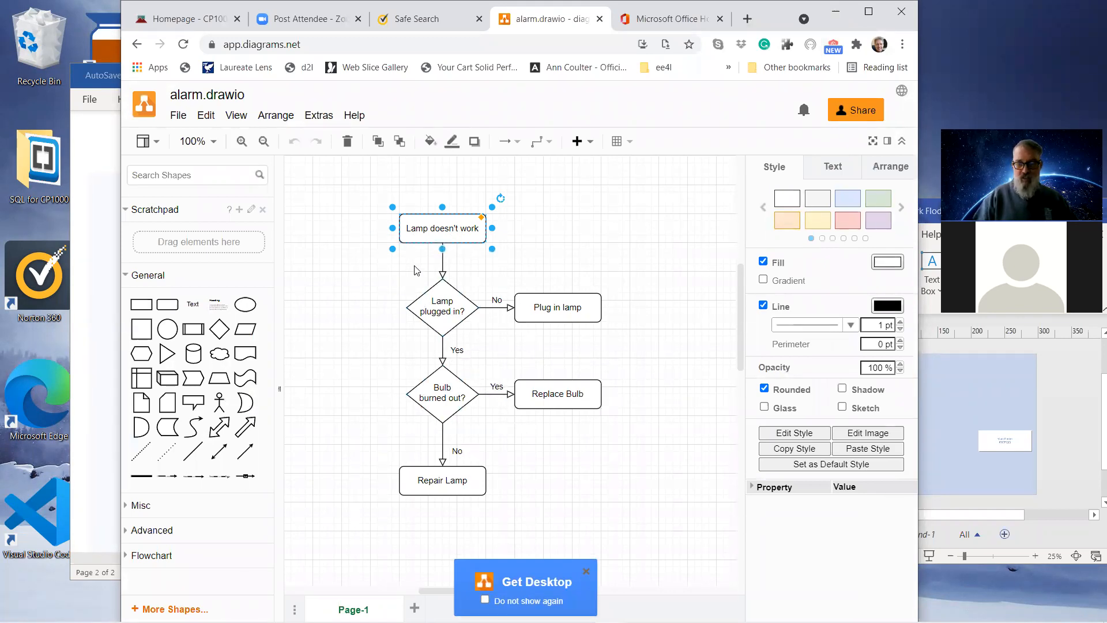
{"action": "double_click", "coordinate": [439, 231]}
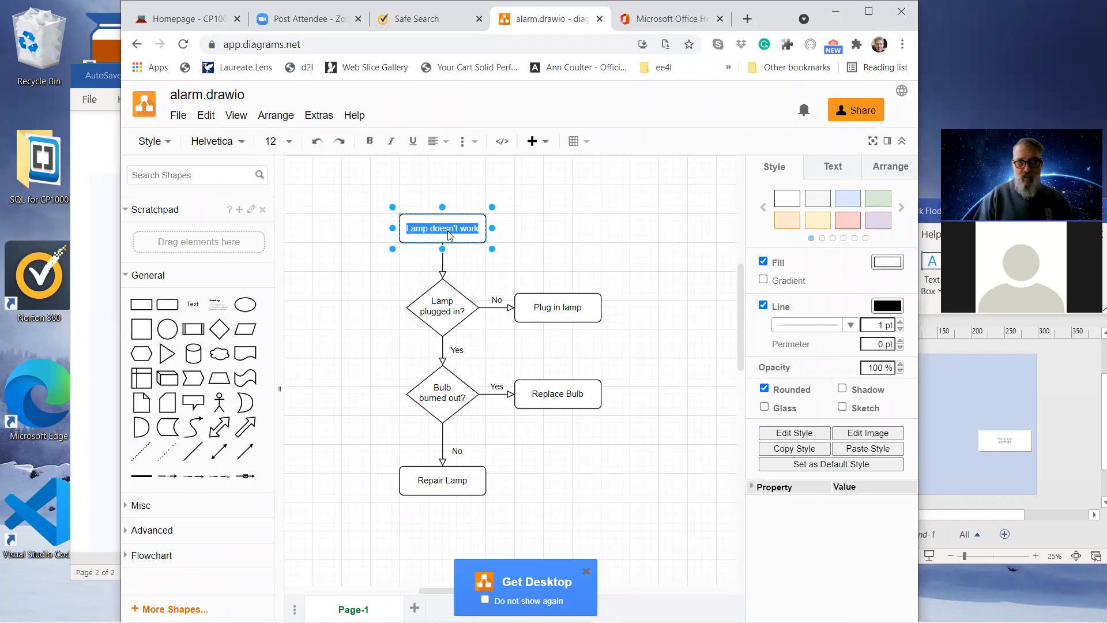
{"action": "left_click", "coordinate": [451, 311]}
{"action": "double_click", "coordinate": [451, 312]}
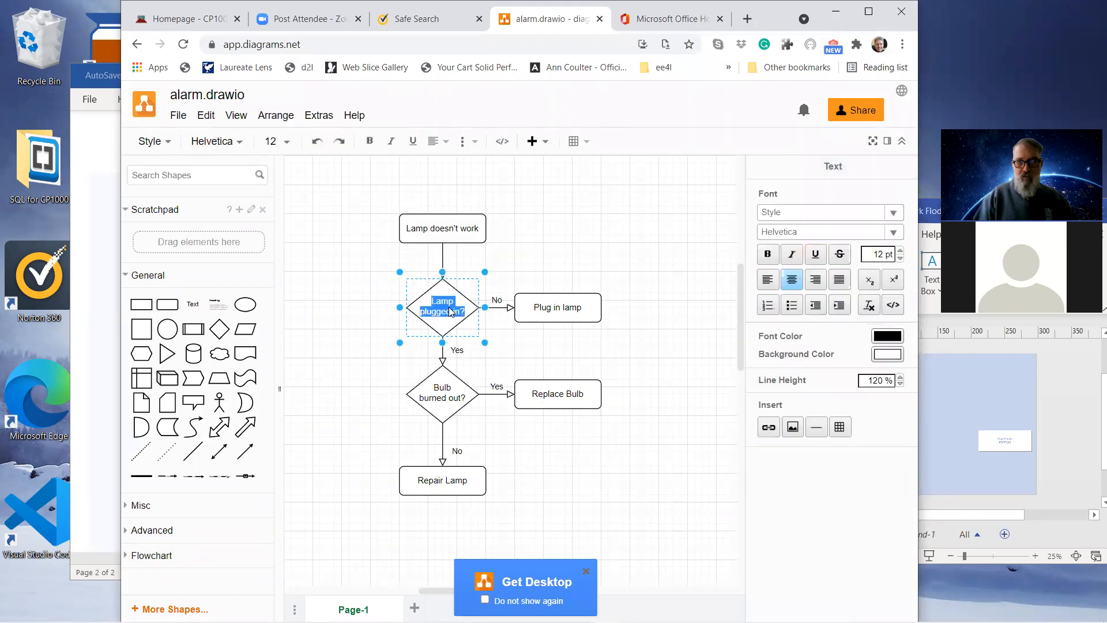